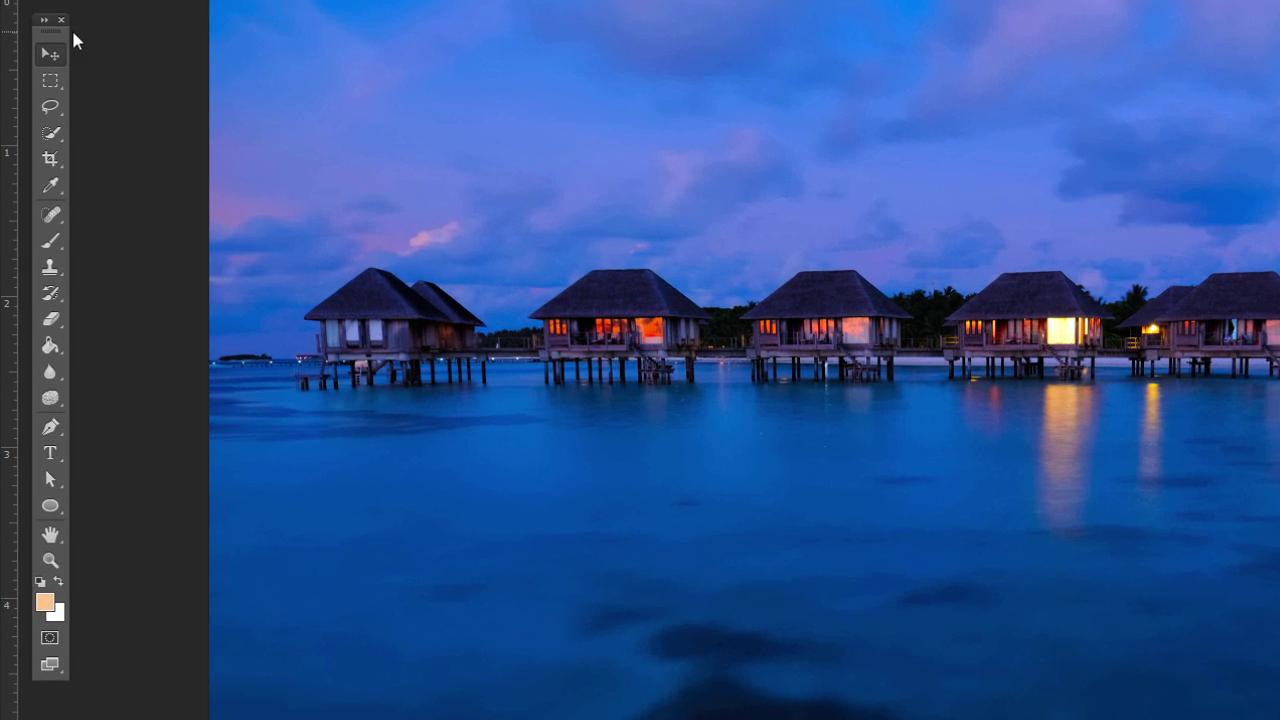
Step: Move the floating Tools panel to the edge of the workspace and leave the Move tool active
mouse_move(58, 27)
mouse_down()
mouse_move(33, 42)
mouse_move(34, 29)
mouse_up()
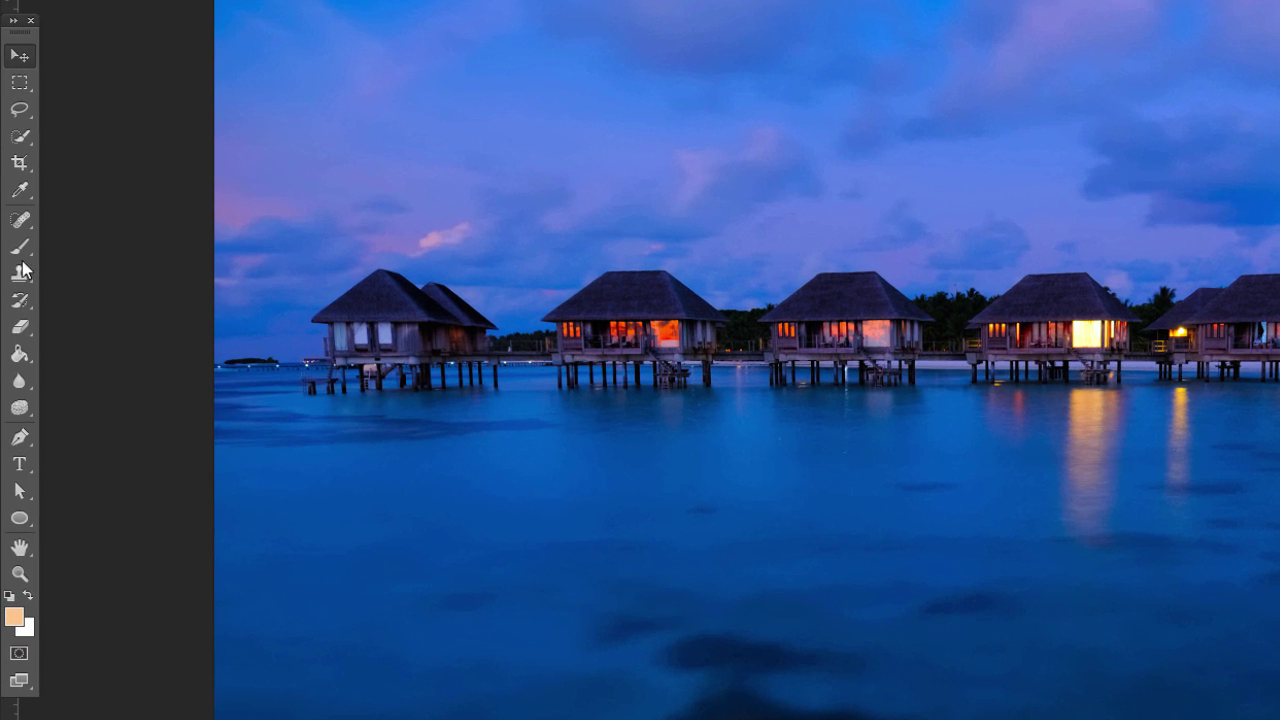
key(l)
key(v)
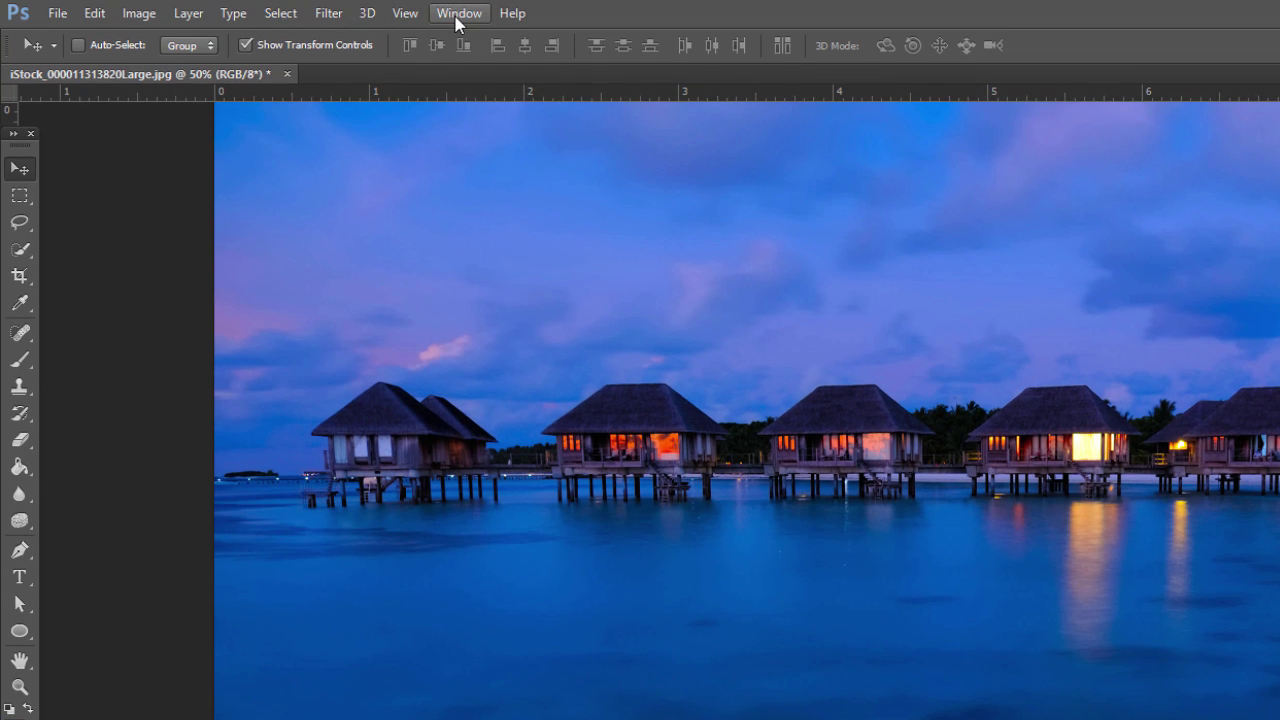
Step: Hide the Tools panel and show it again
click(460, 13)
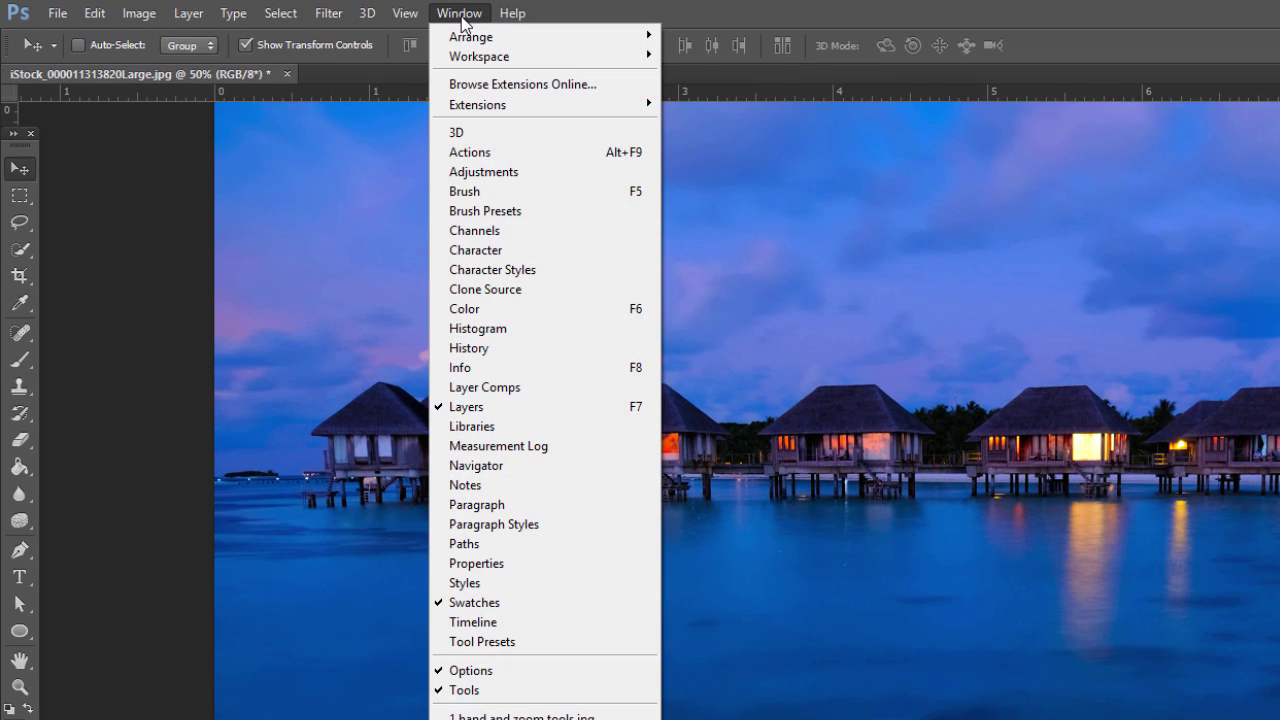
click(459, 690)
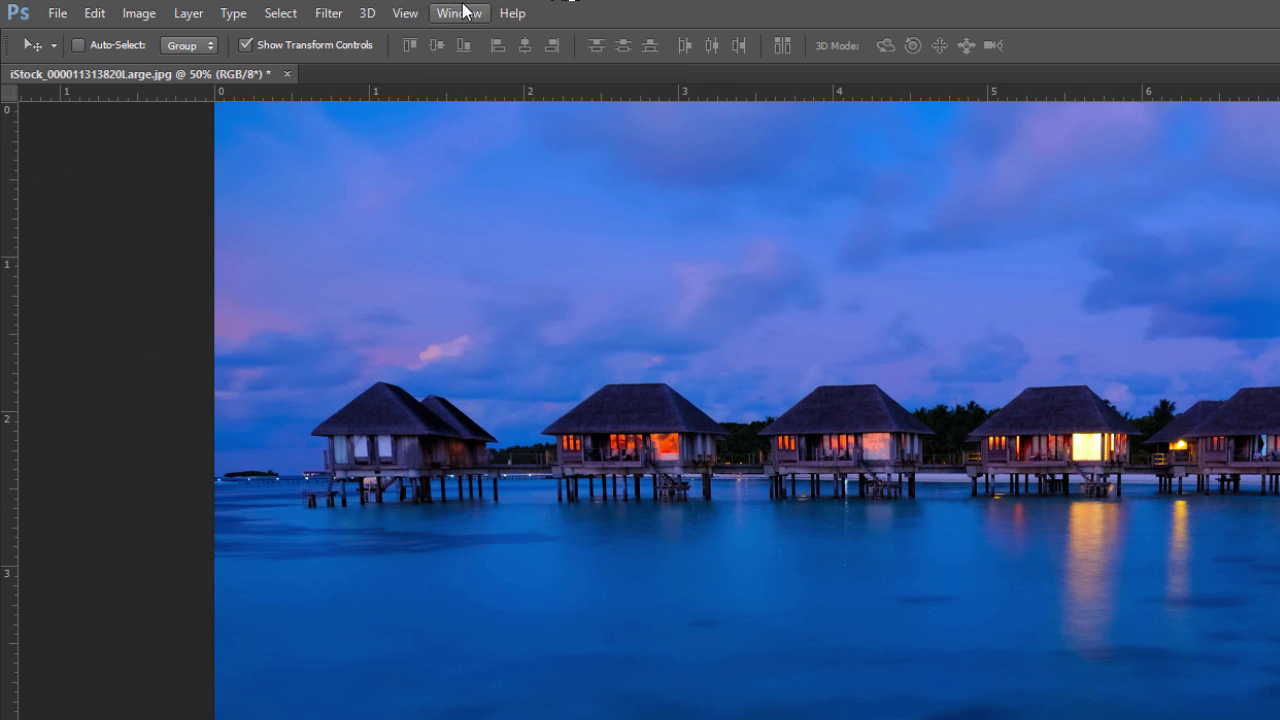
click(460, 12)
click(466, 691)
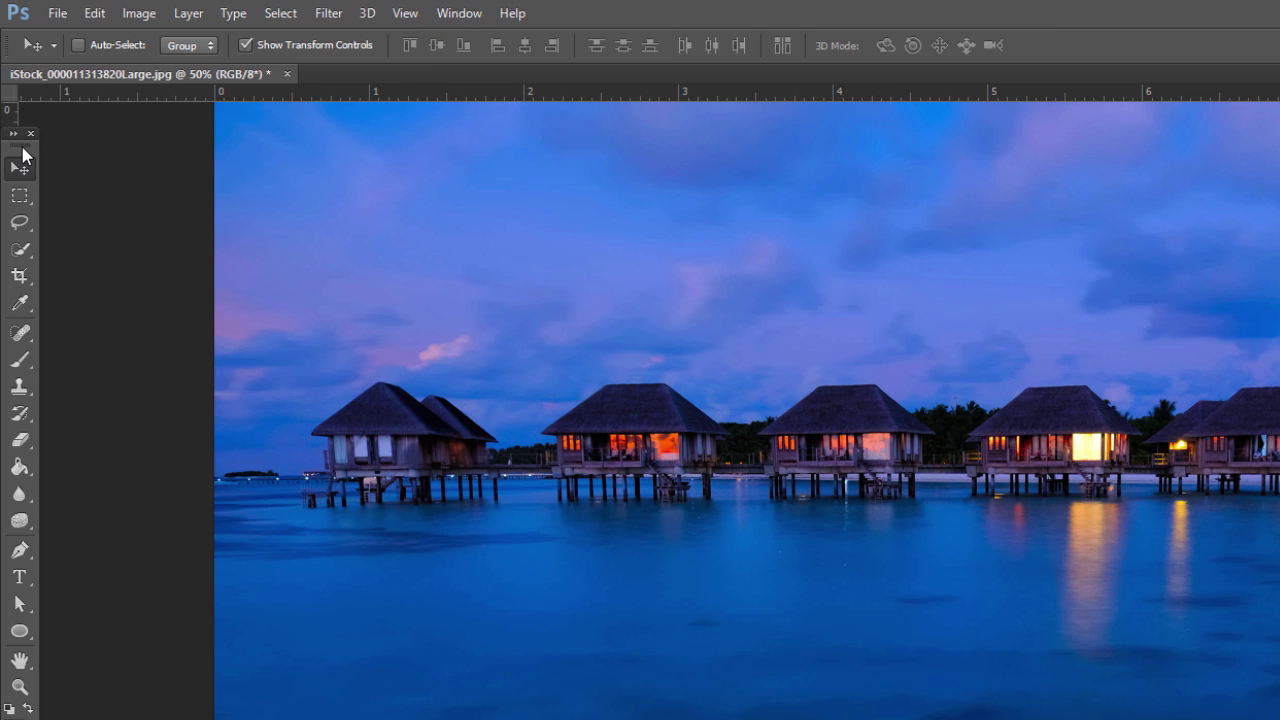
Step: Dock the Tools panel to the workspace edge and pull it back out as a floating panel beside the image
drag(22, 147, 4, 176)
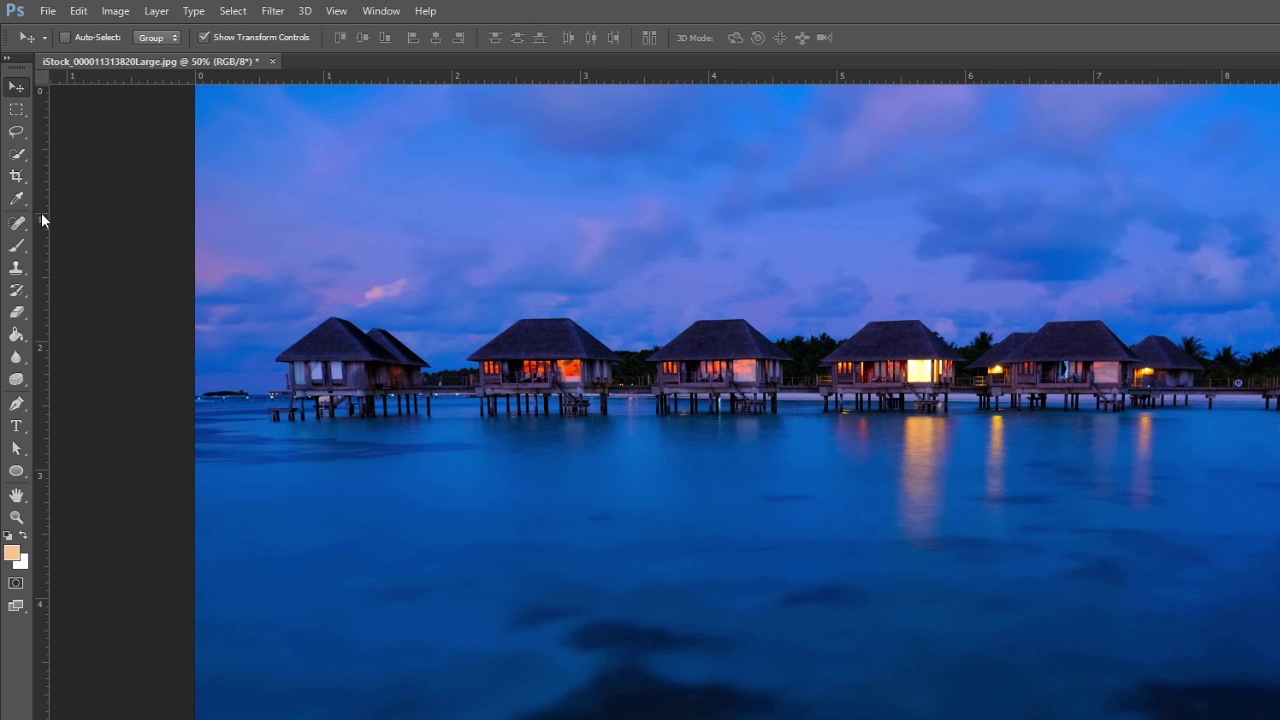
drag(16, 68, 21, 162)
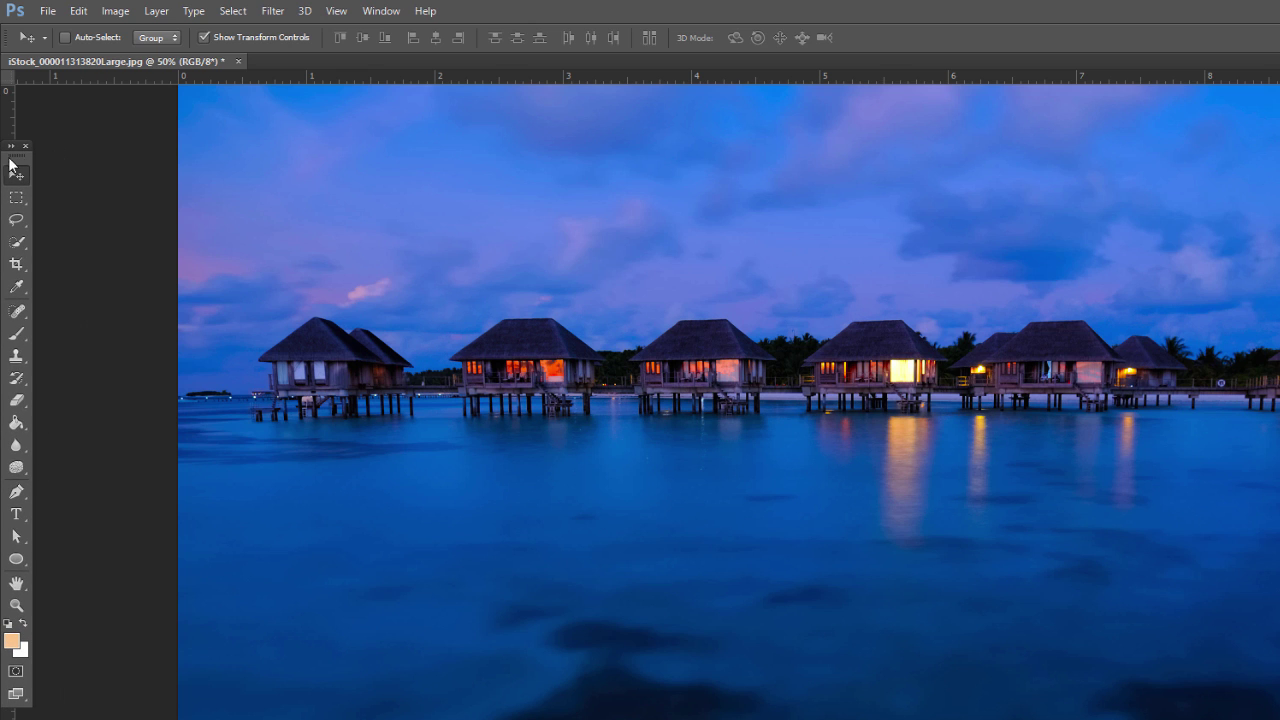
drag(14, 164, 69, 175)
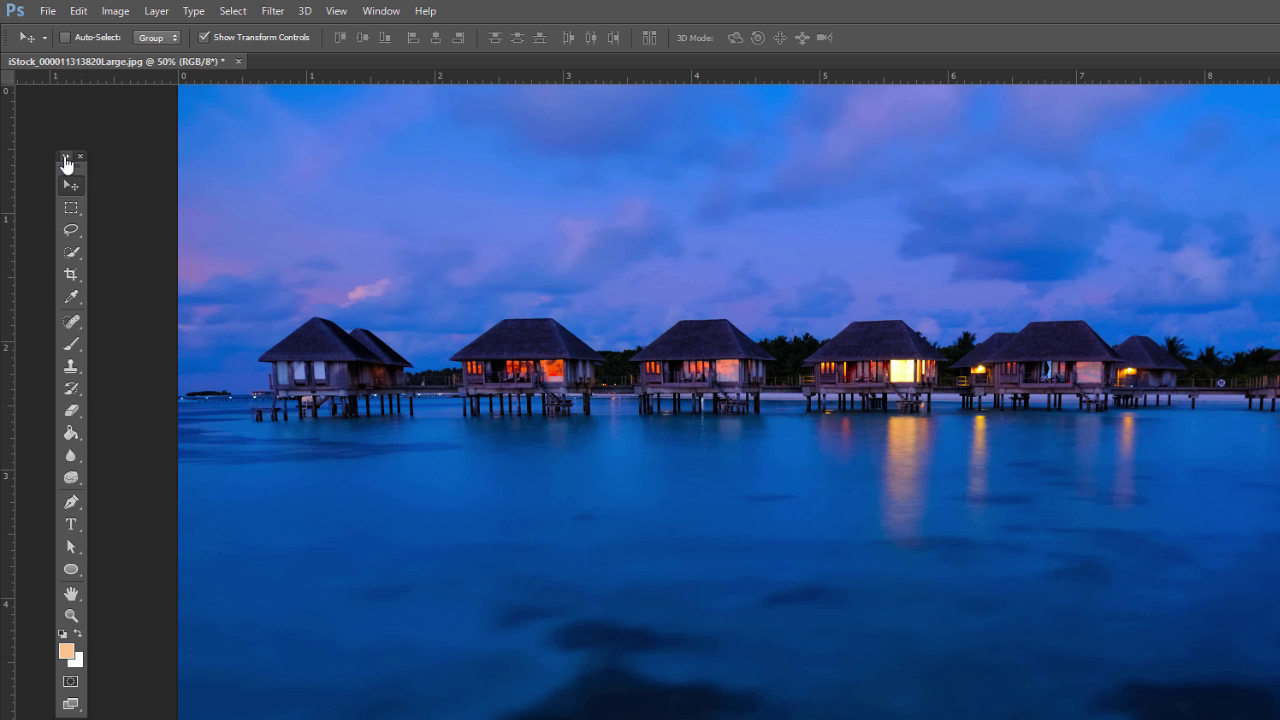
Step: Expand the Tools panel to two columns, reposition it higher beside the image, and collapse it to a single column
click(66, 160)
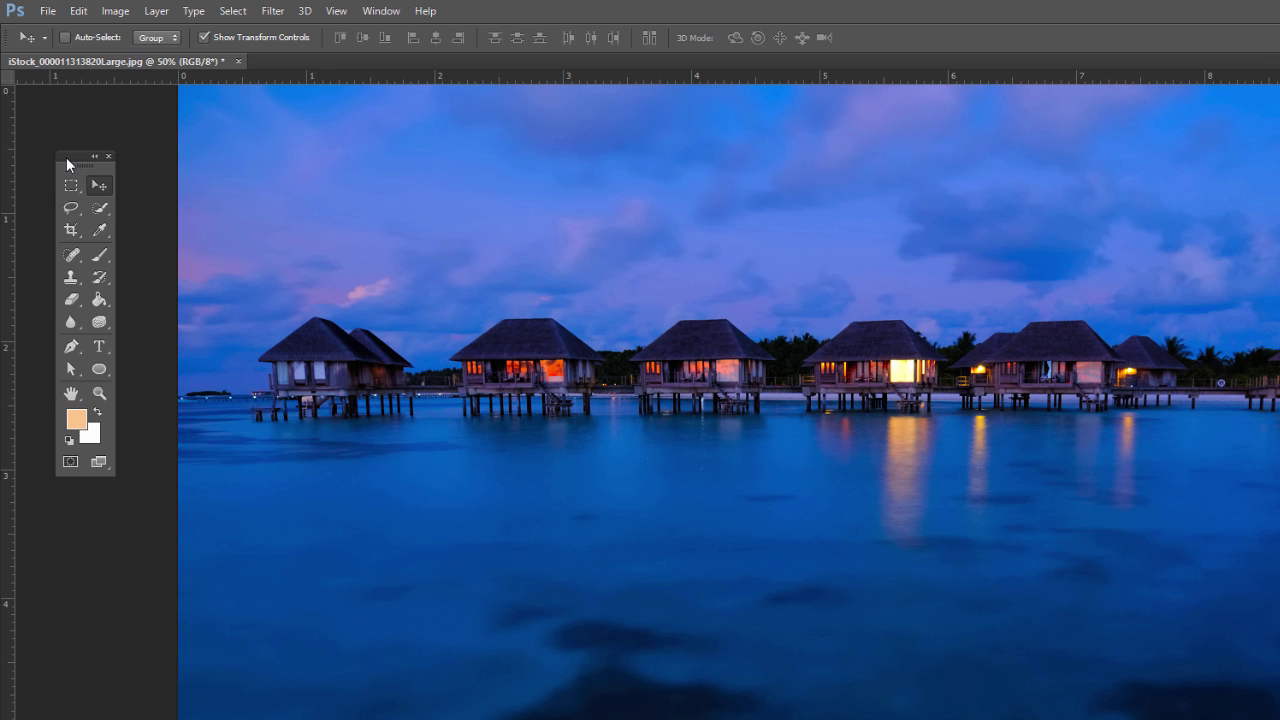
drag(66, 157, 49, 98)
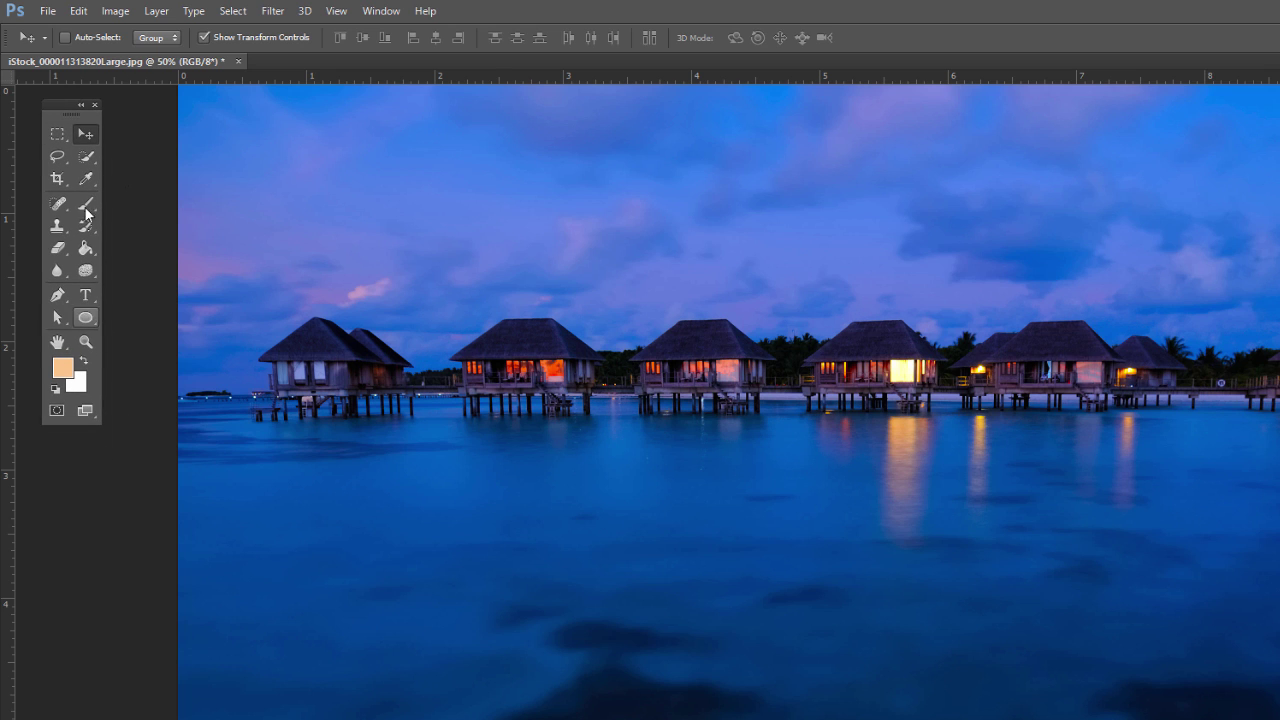
click(81, 107)
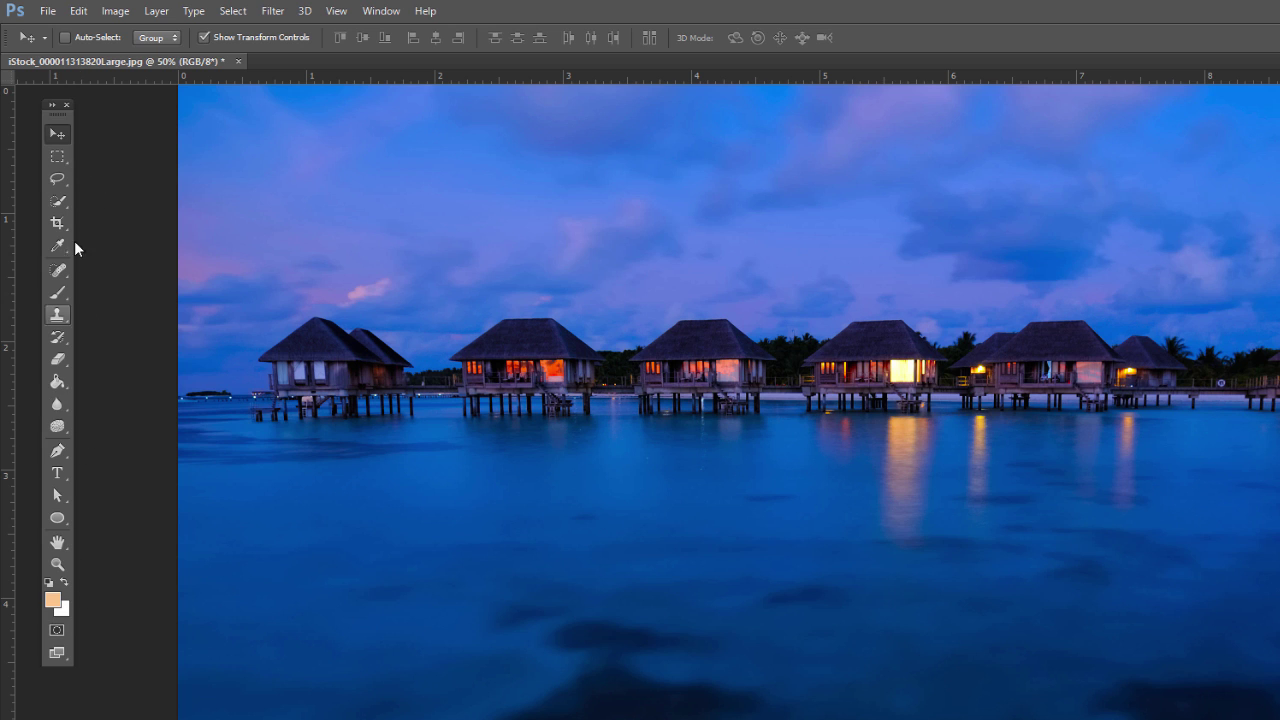
Step: Reveal the hidden tools grouped with the Rectangular Marquee tool and with the Hand tool
click(59, 158)
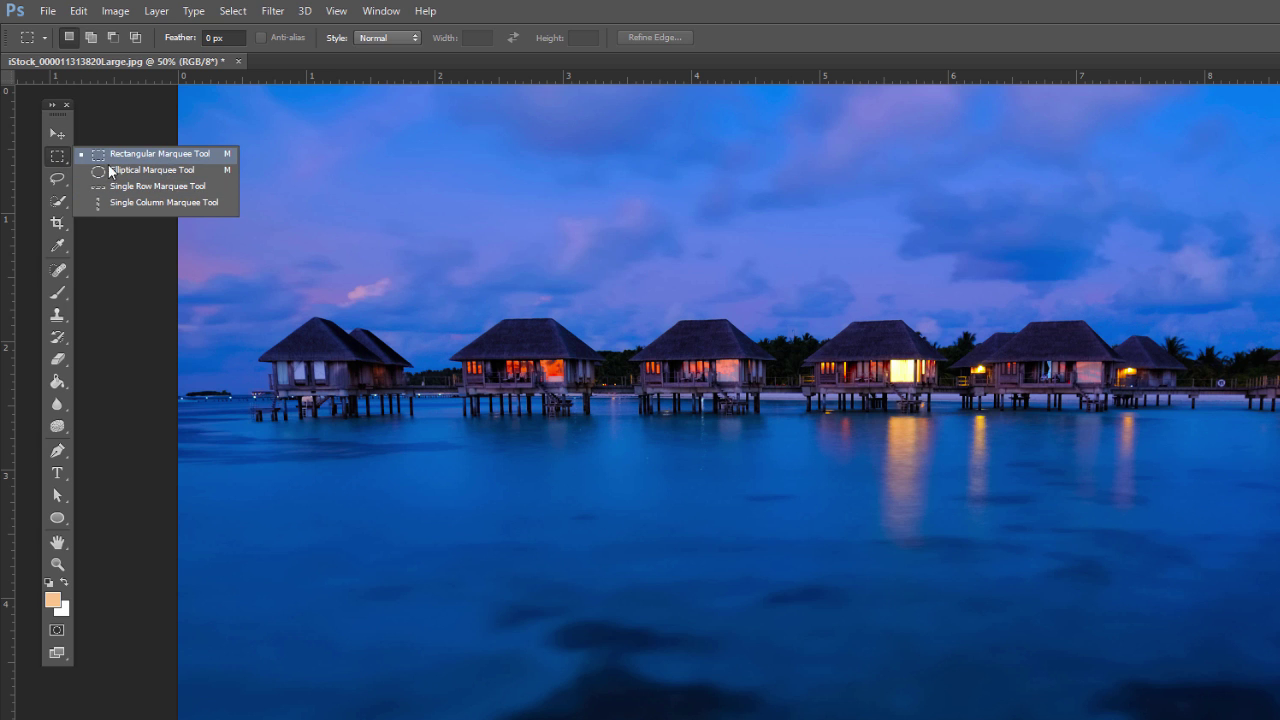
click(63, 157)
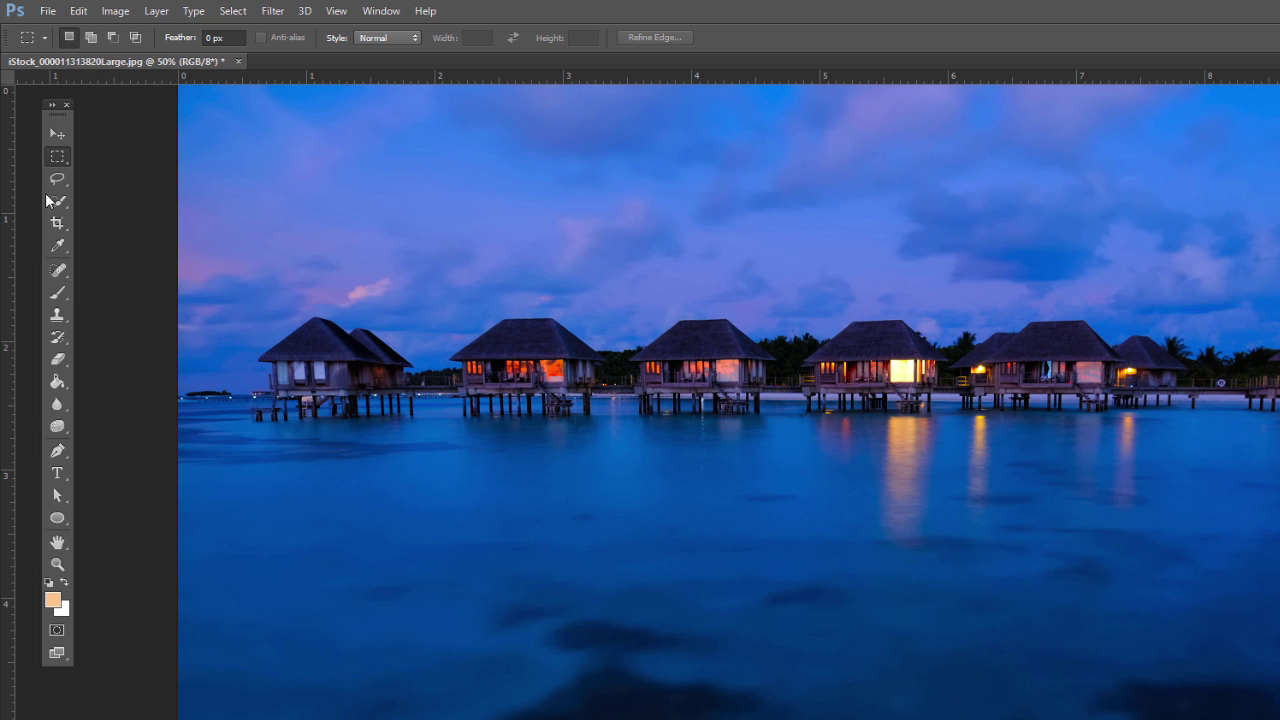
click(57, 133)
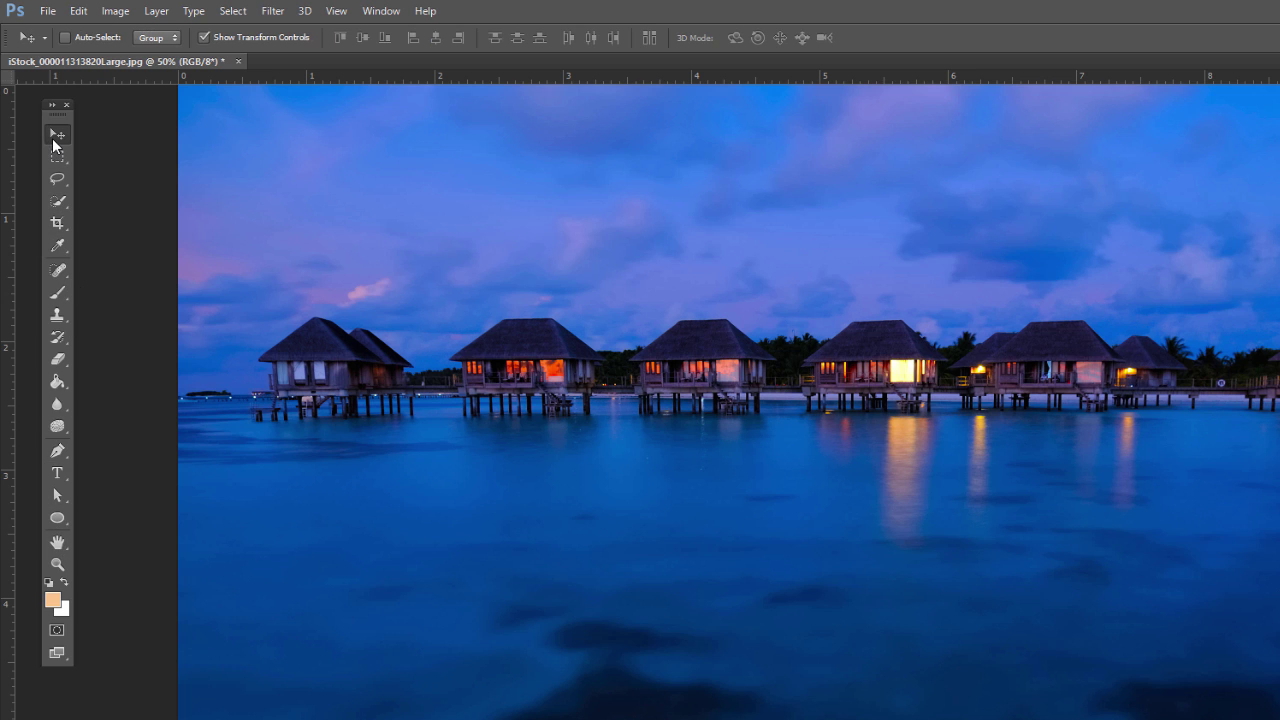
click(57, 565)
click(57, 541)
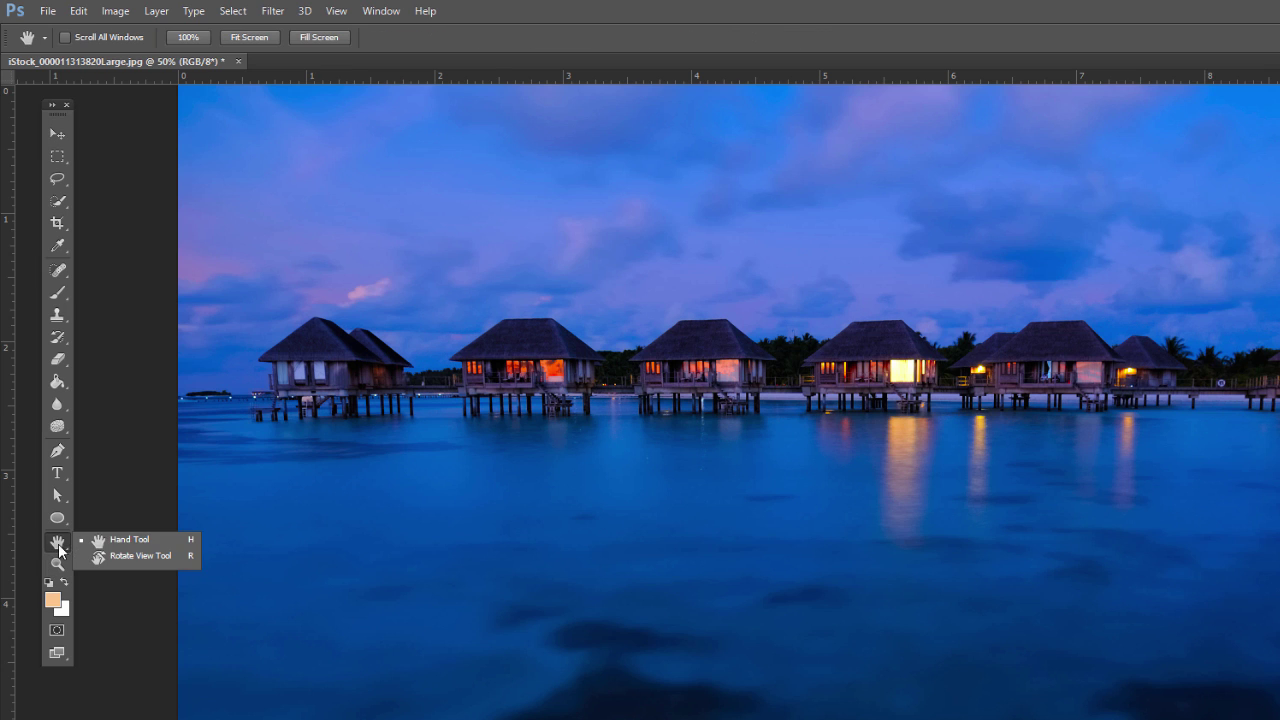
click(57, 542)
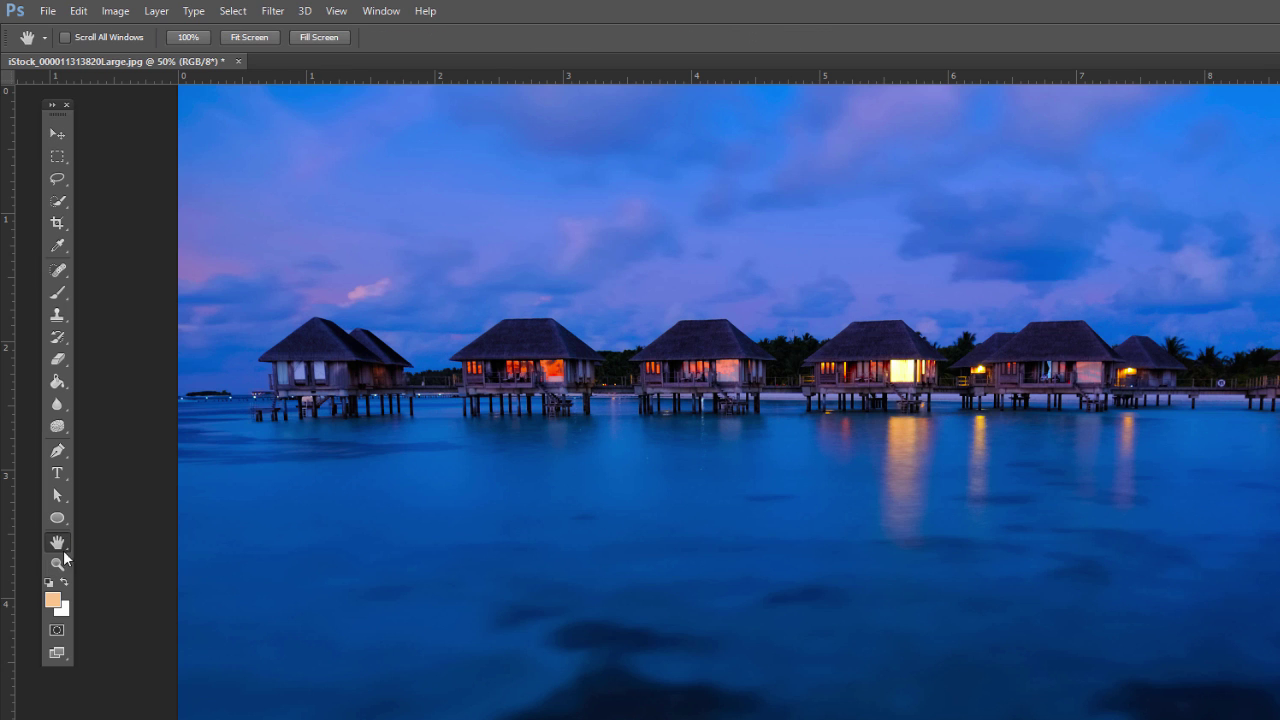
Step: Change the foreground color to a medium blue with the Color Picker and return to the Hand tool
click(54, 604)
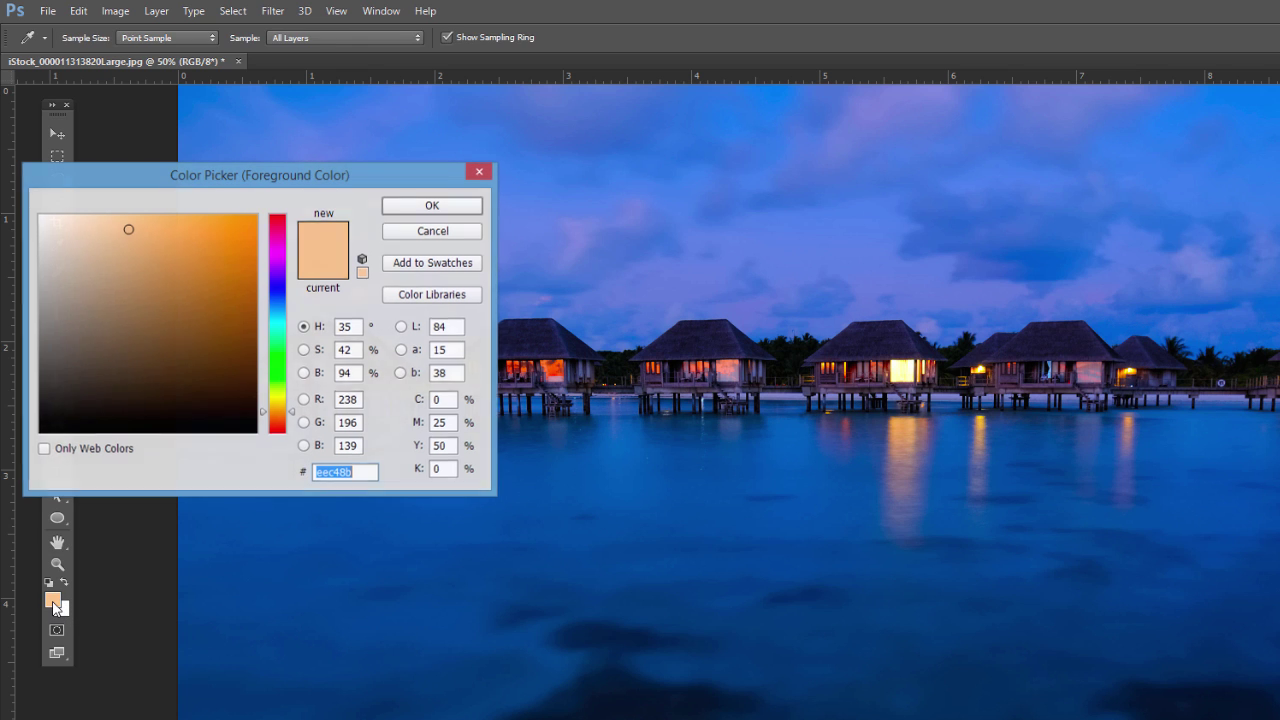
click(198, 258)
drag(272, 306, 271, 294)
click(431, 206)
key(h)
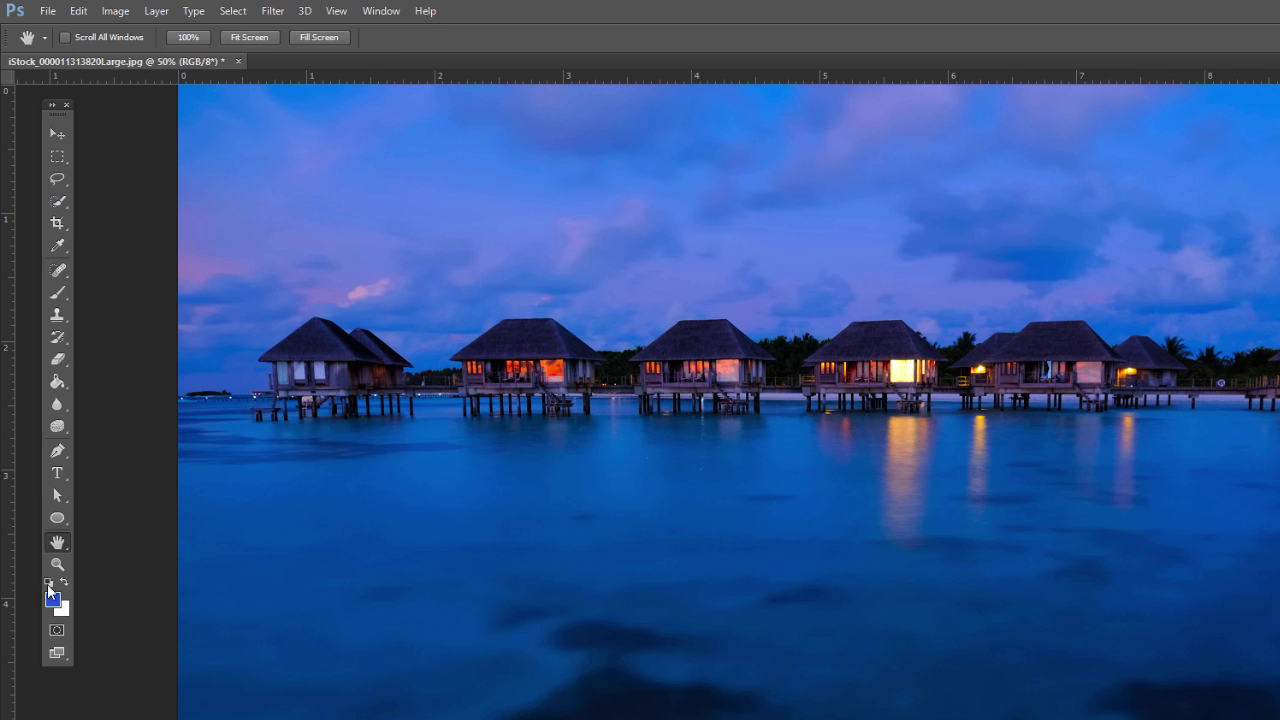
Step: Swap the foreground and background colors back and forth, and reset both to the default black and white
key(x)
key(x)
key(x)
key(x)
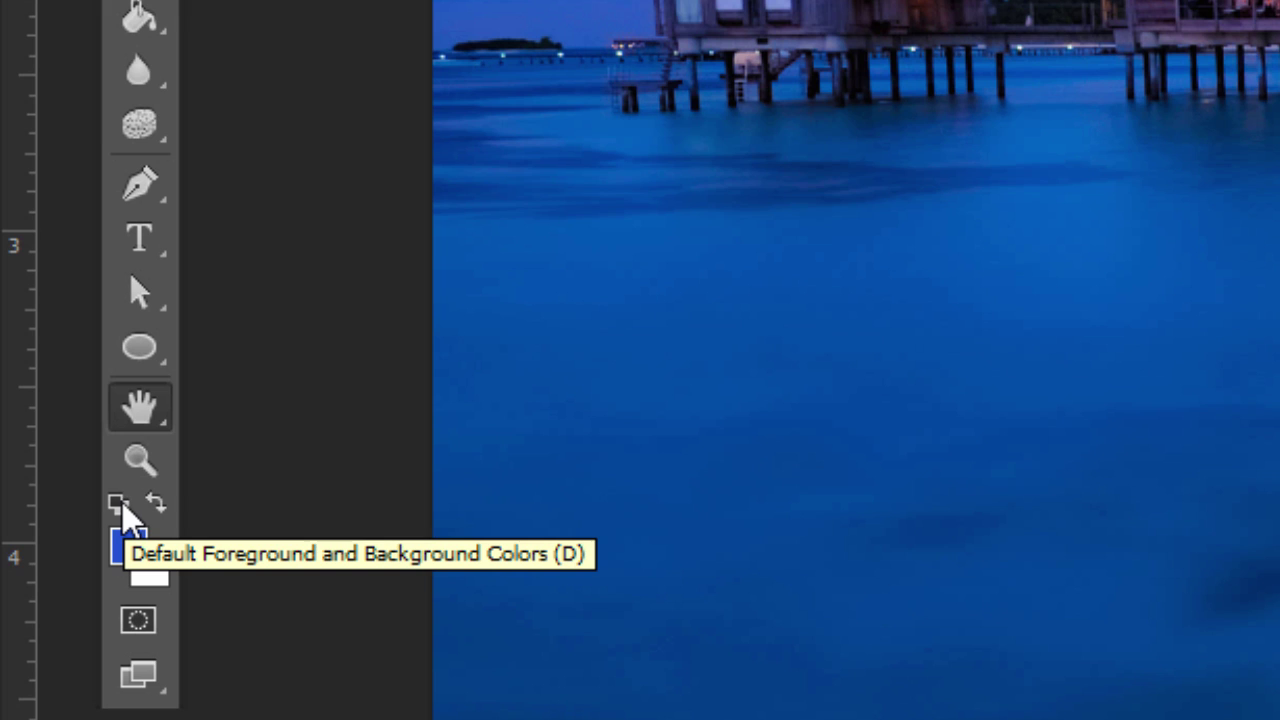
key(d)
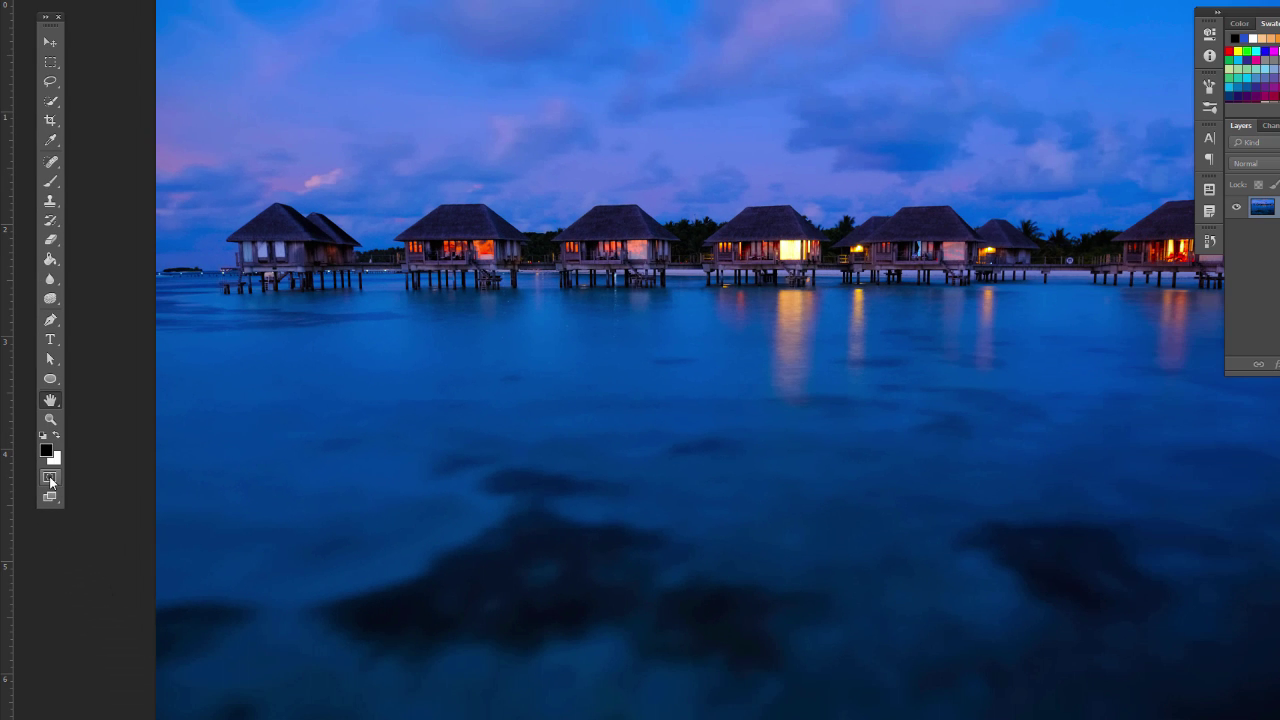
Step: Enter Quick Mask mode and paint a mask across the lower sky and the hut roofs with the Brush tool
click(50, 480)
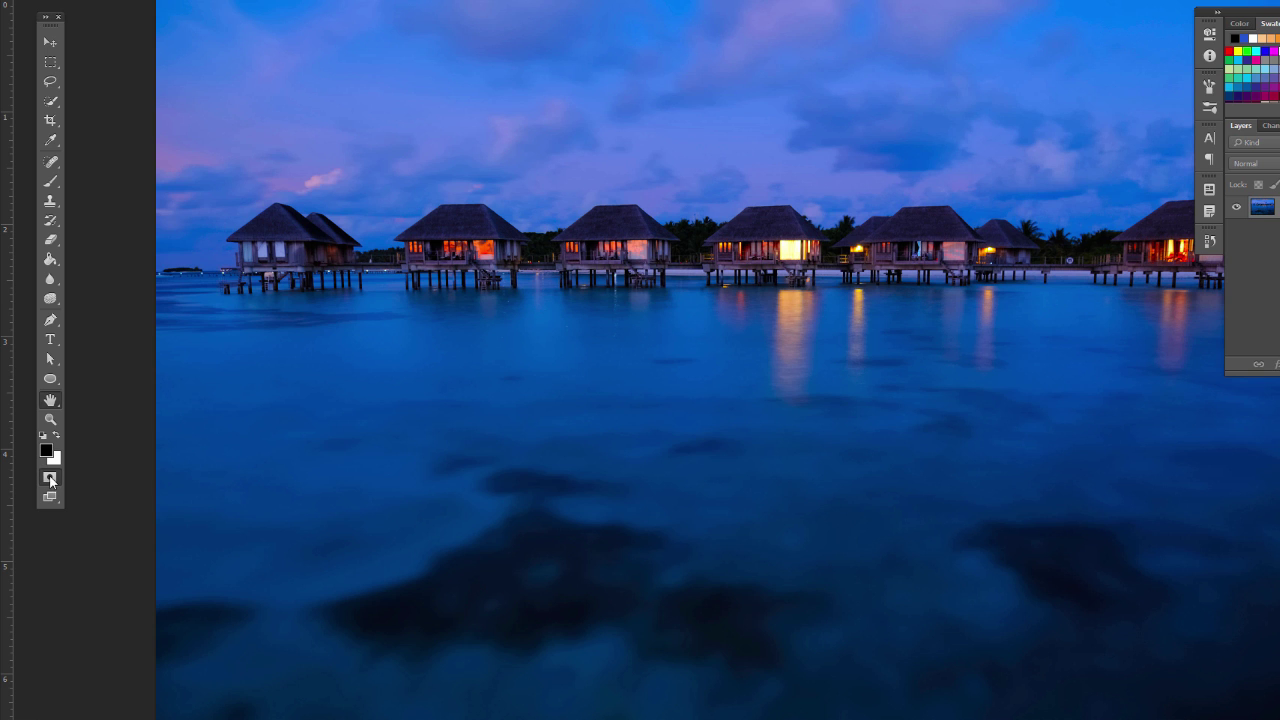
click(50, 181)
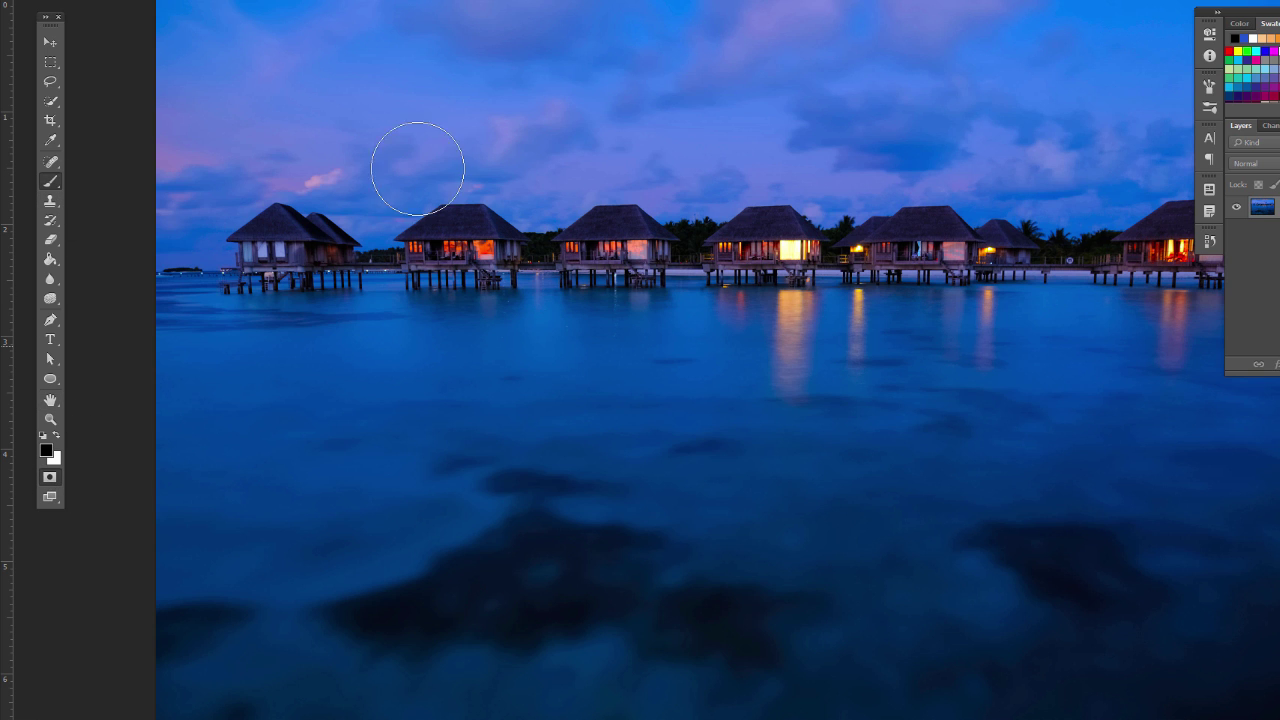
drag(309, 129, 390, 185)
mouse_move(431, 116)
mouse_down()
mouse_move(373, 207)
mouse_move(480, 216)
mouse_move(502, 137)
mouse_move(554, 119)
mouse_move(579, 193)
mouse_move(626, 217)
mouse_move(868, 170)
mouse_move(709, 149)
mouse_up()
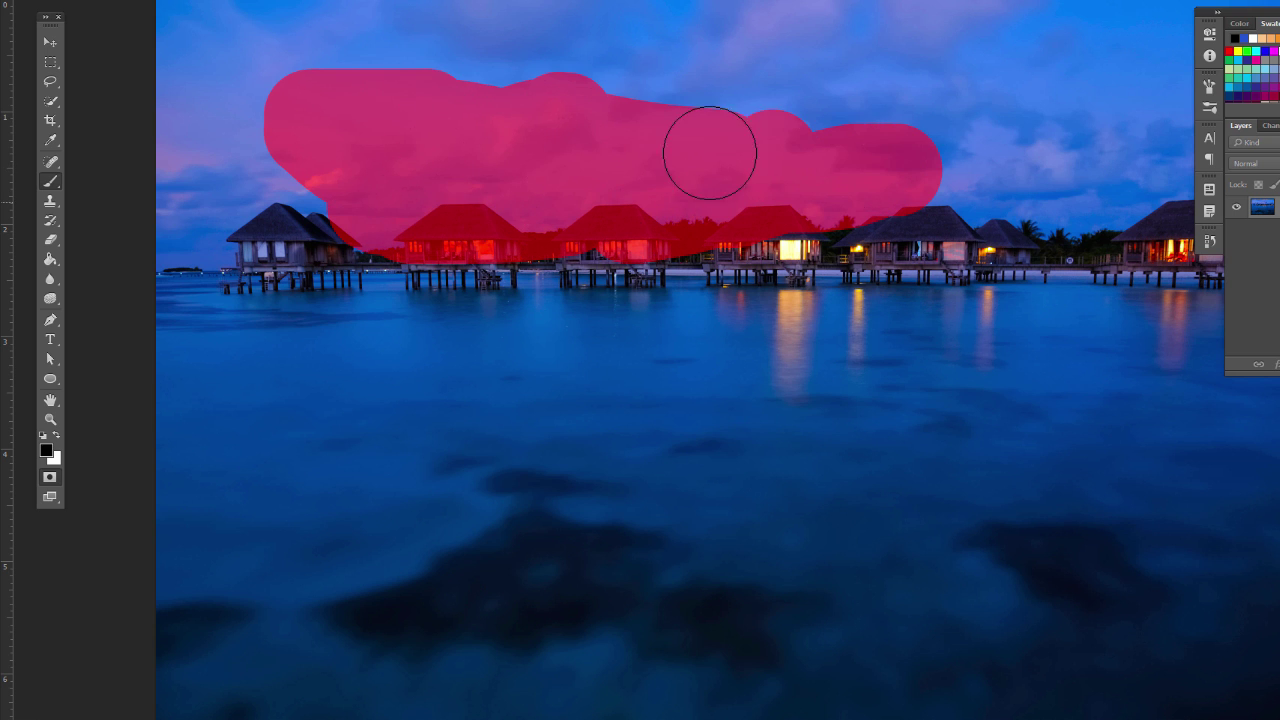
Step: Leave Quick Mask mode to turn the painted mask into a selection, and deselect it with the Rectangular Marquee tool
click(51, 479)
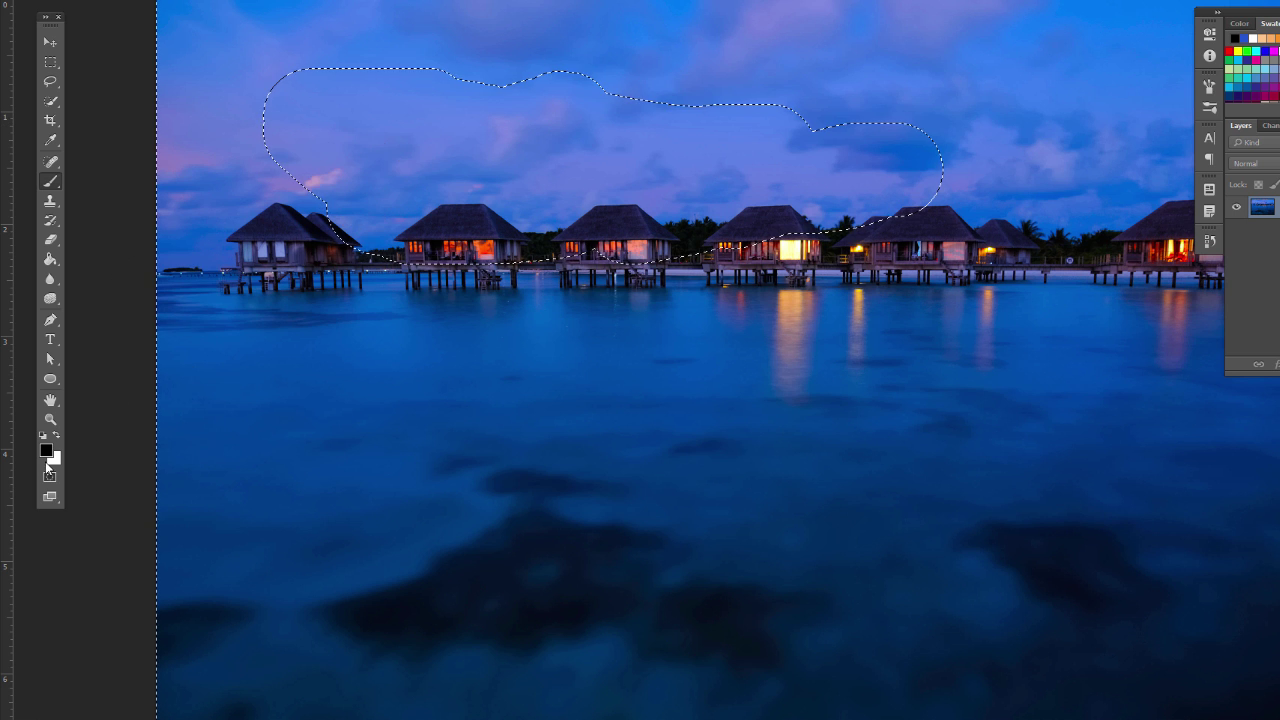
click(51, 64)
click(260, 364)
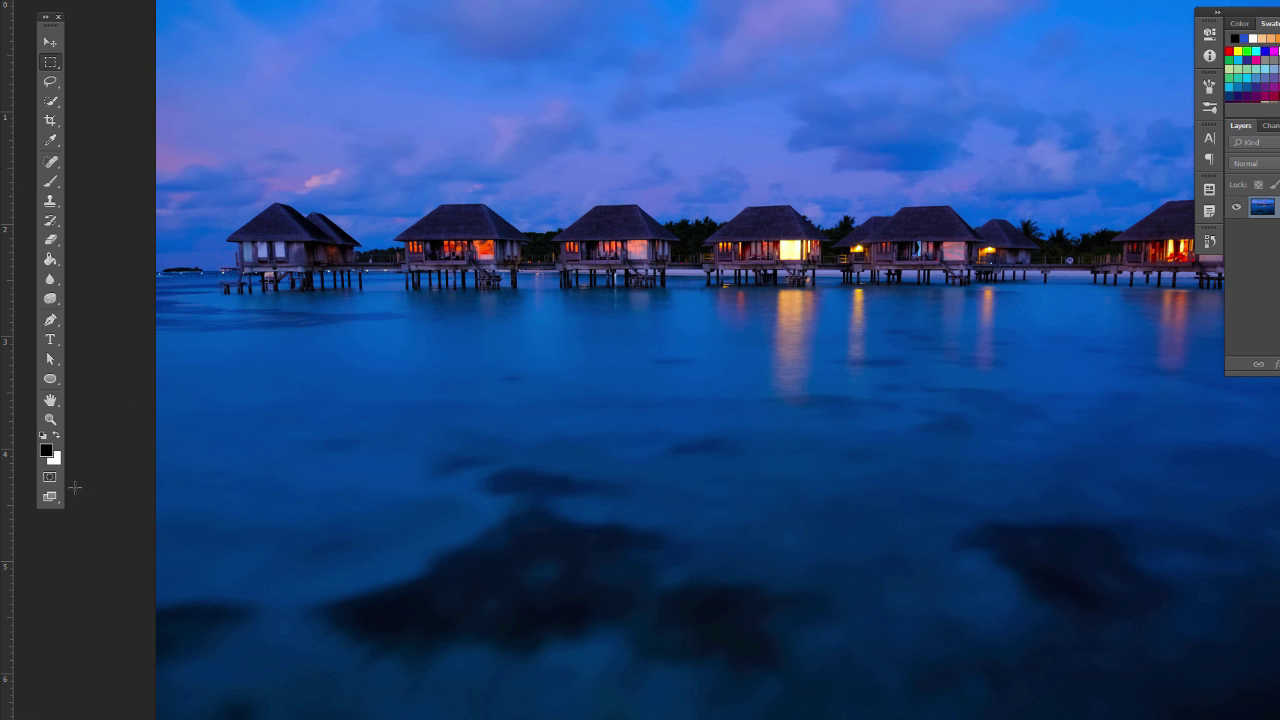
Step: Switch to Full Screen Mode With Menu Bar, and from there to Full Screen Mode
right_click(51, 500)
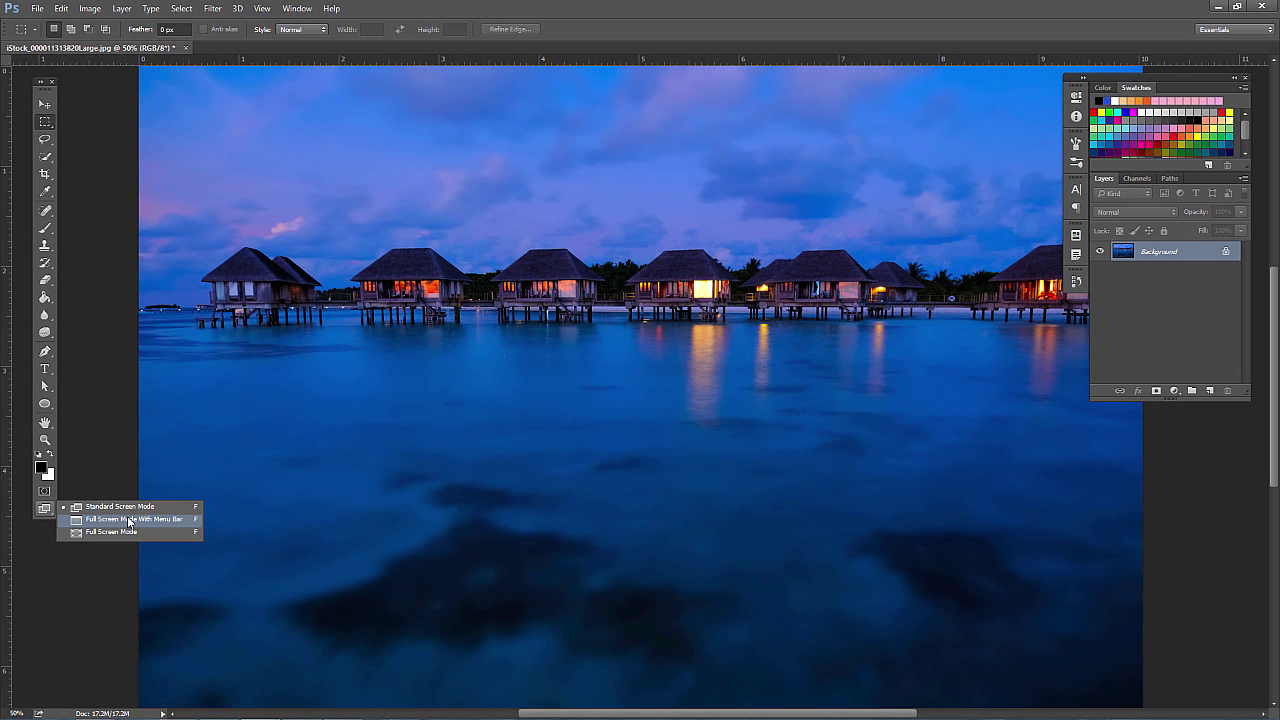
click(129, 520)
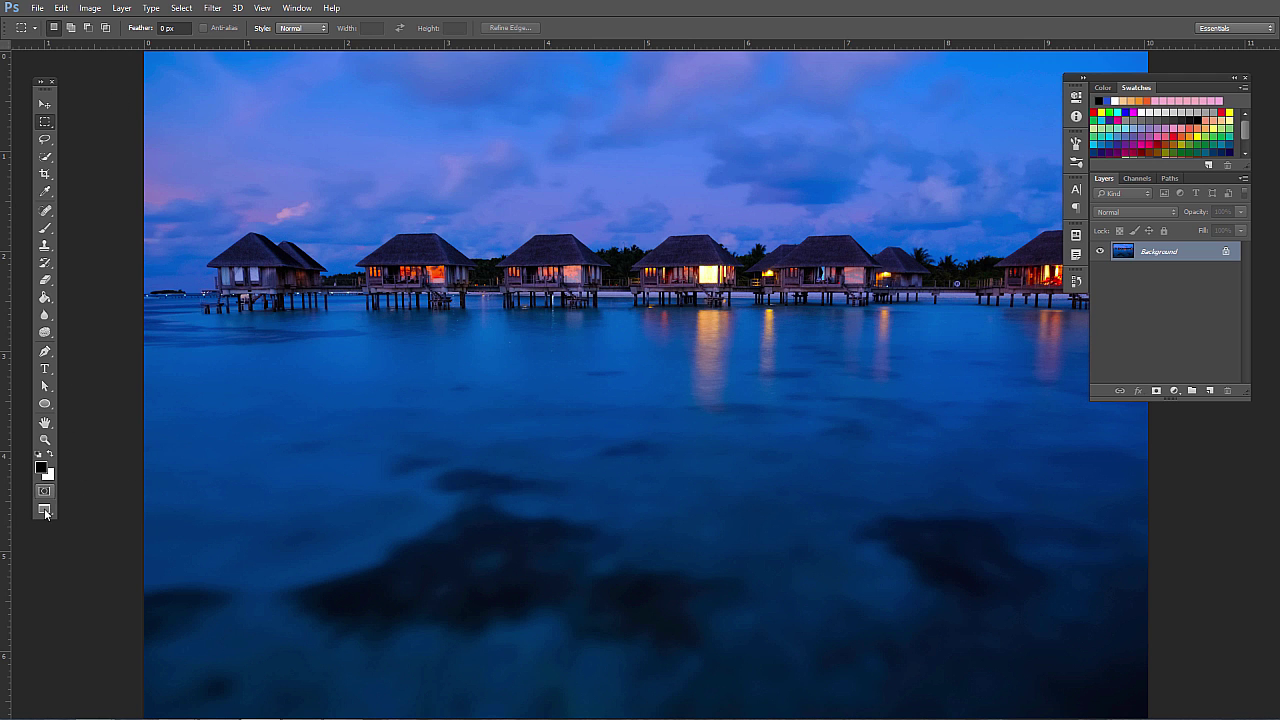
drag(45, 514, 86, 534)
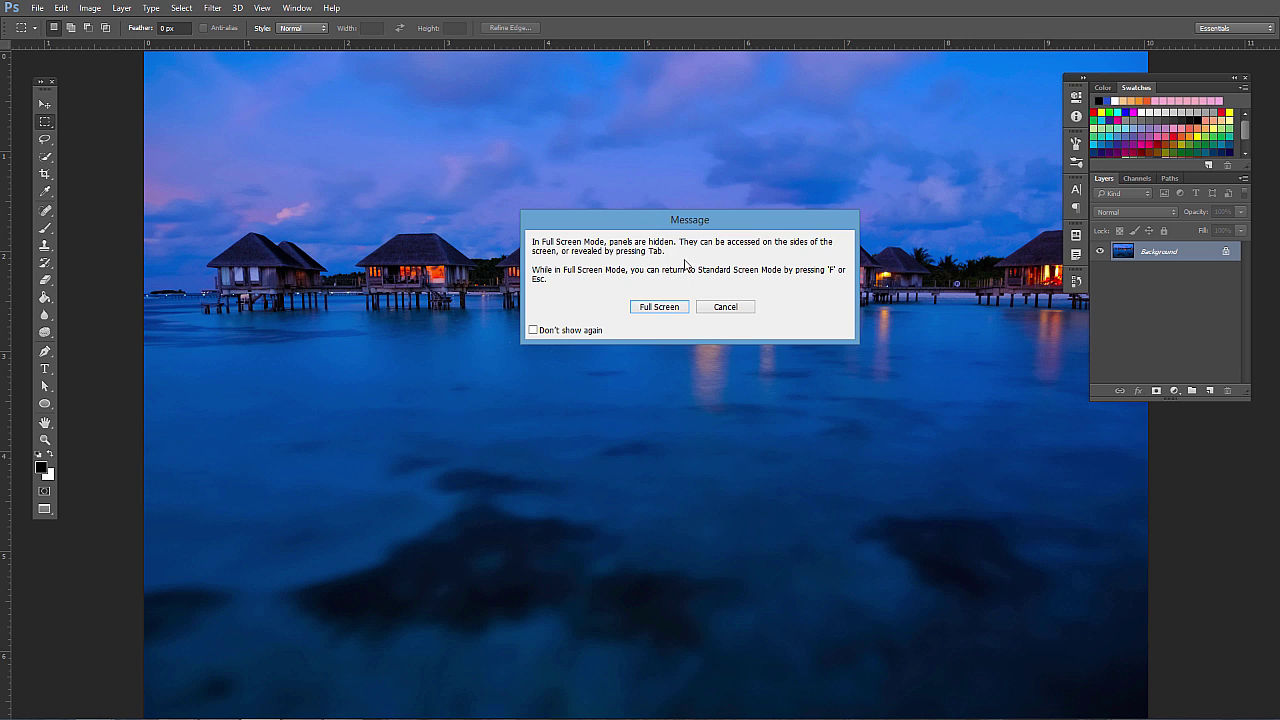
click(660, 307)
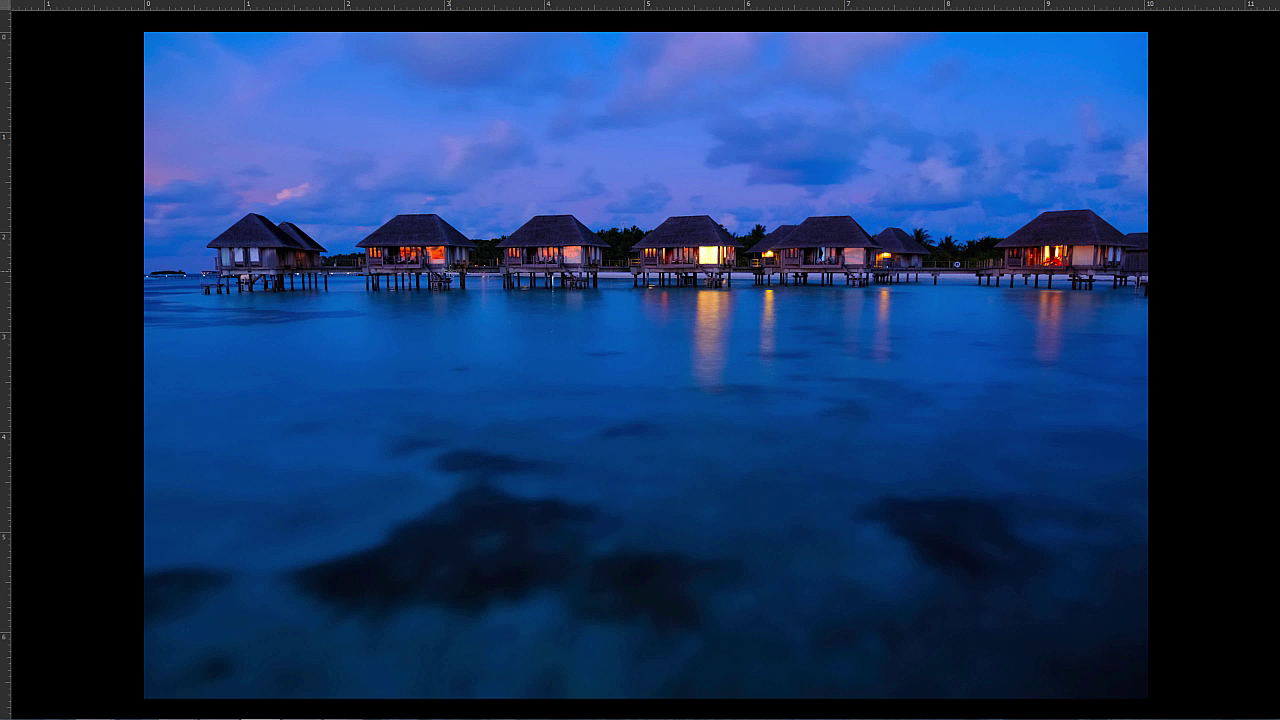
Step: Return the workspace to Standard Screen Mode
key(f)
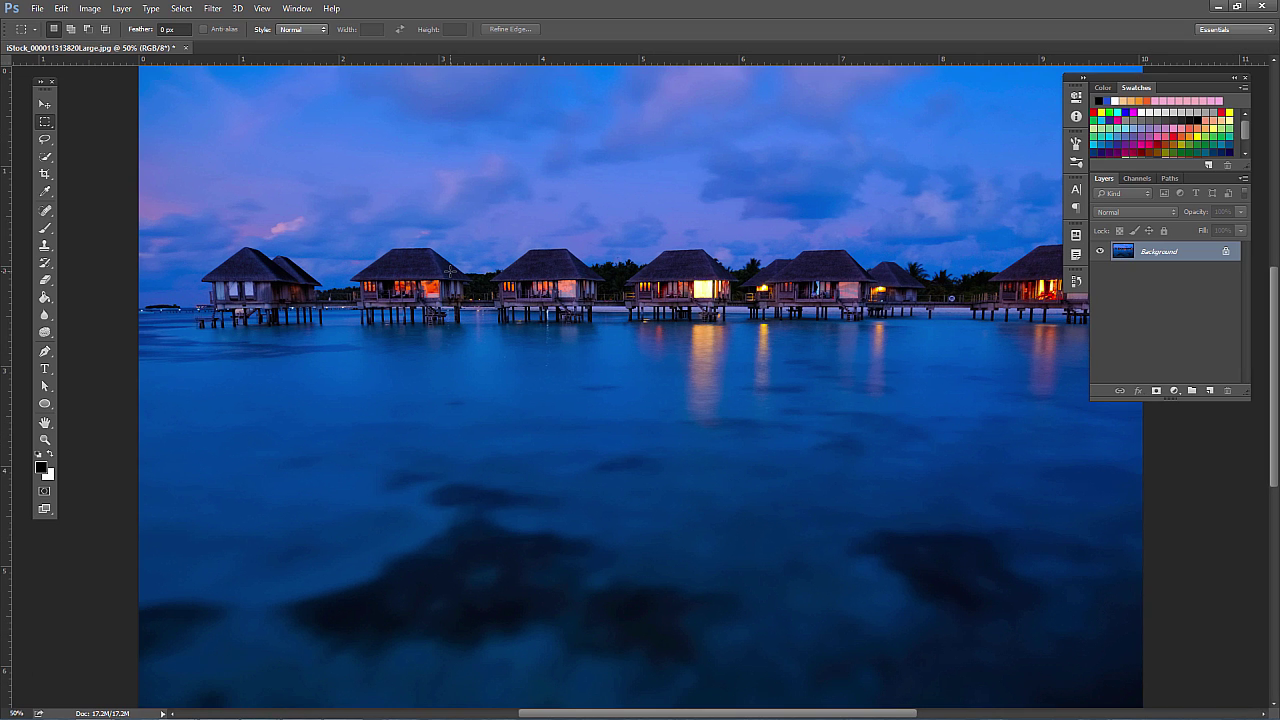
click(45, 509)
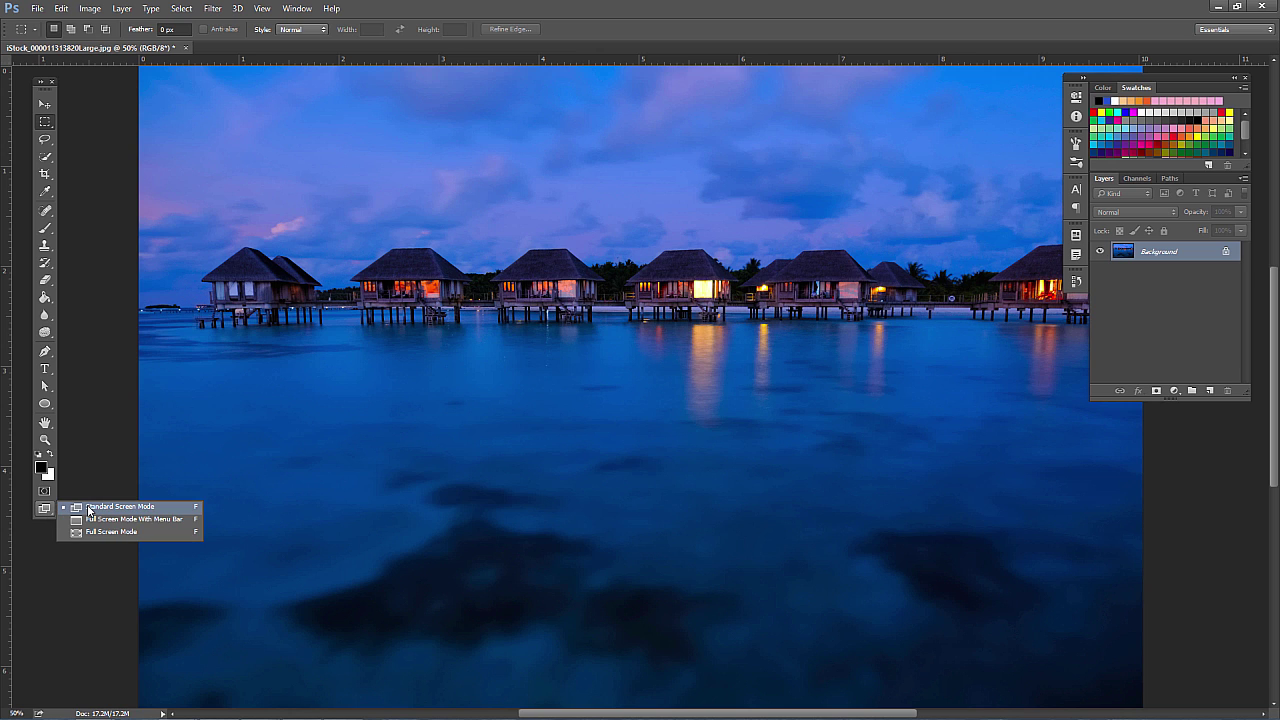
click(89, 508)
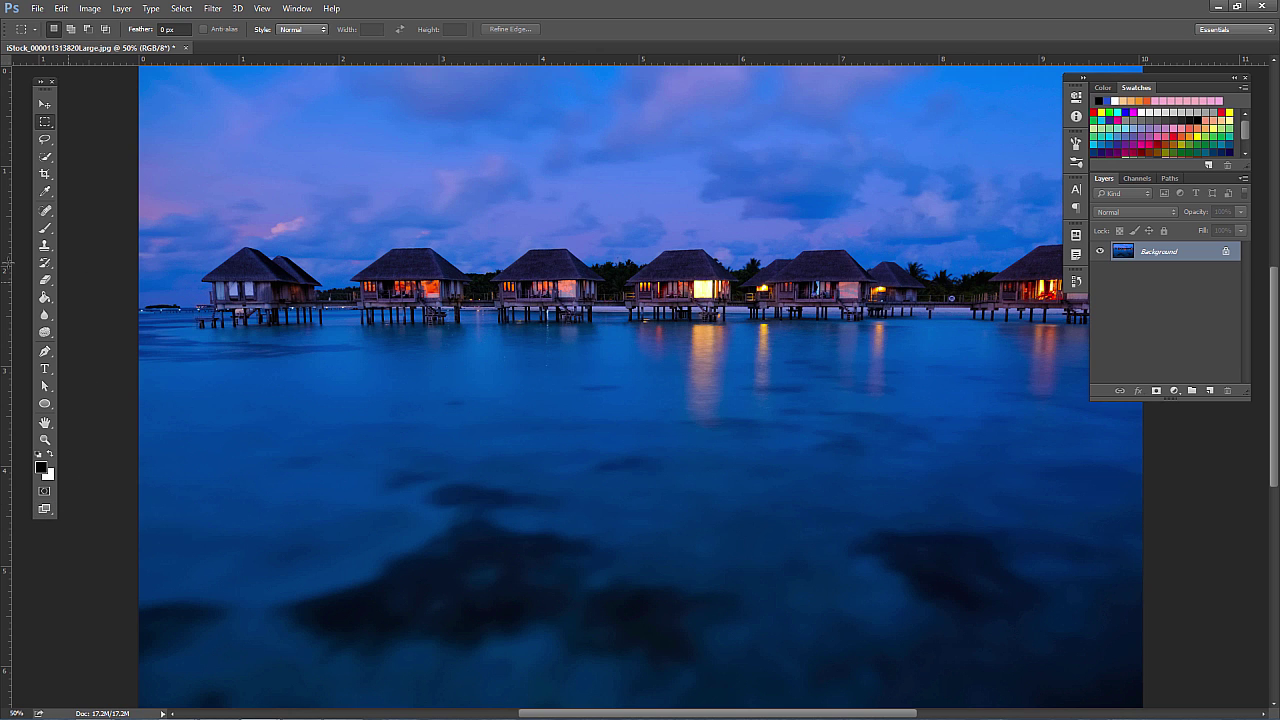
Step: Look through the tools grouped with the Crop, Spot Healing Brush and Eyedropper tools, and reselect the Move tool
click(45, 157)
click(45, 172)
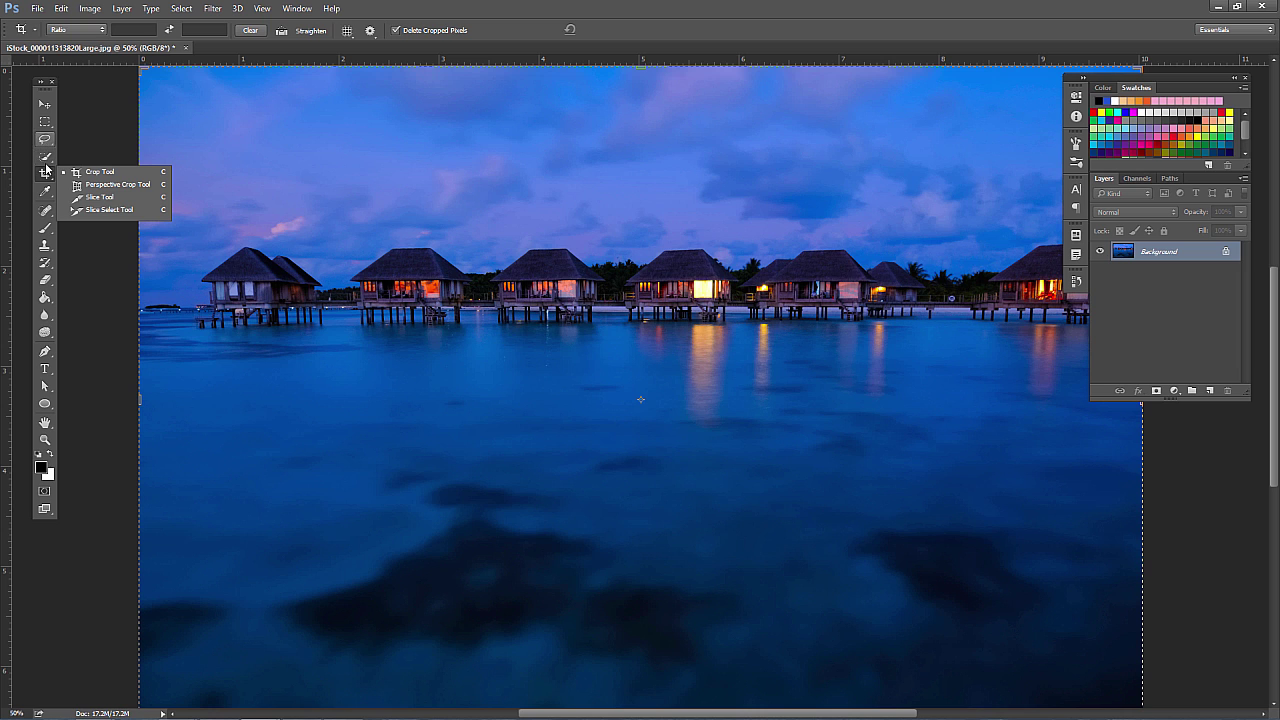
click(44, 211)
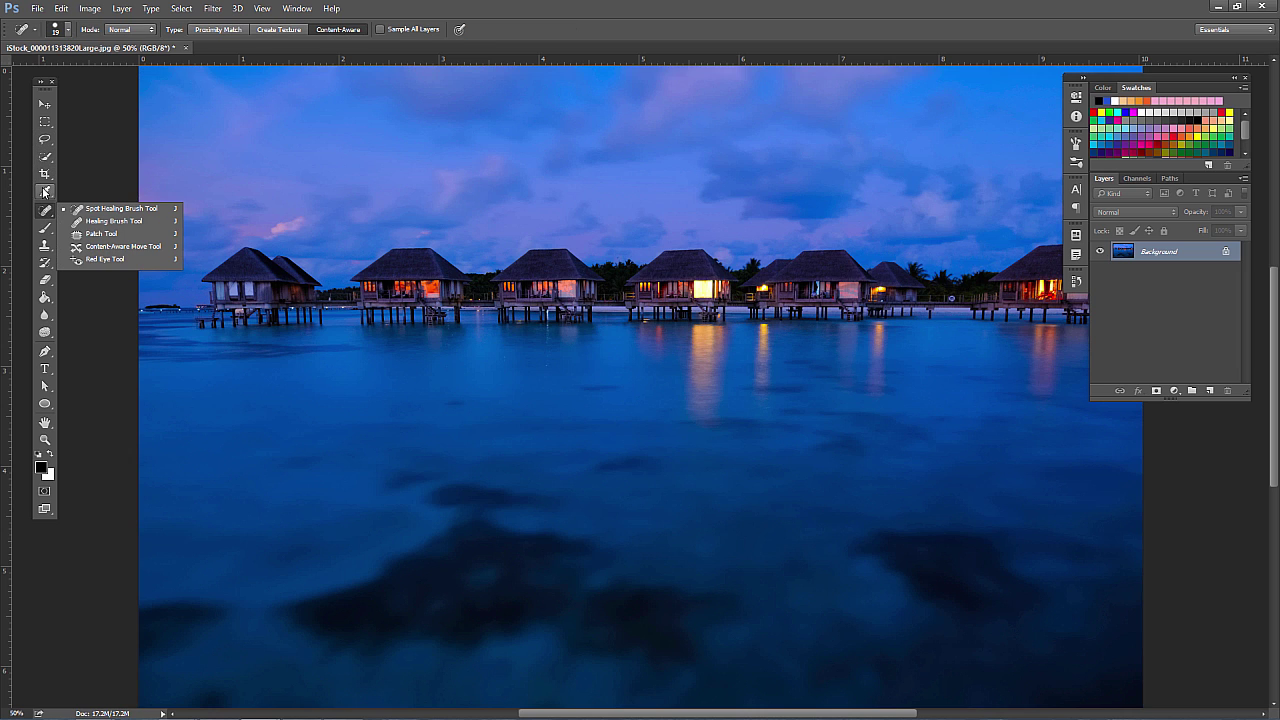
click(45, 192)
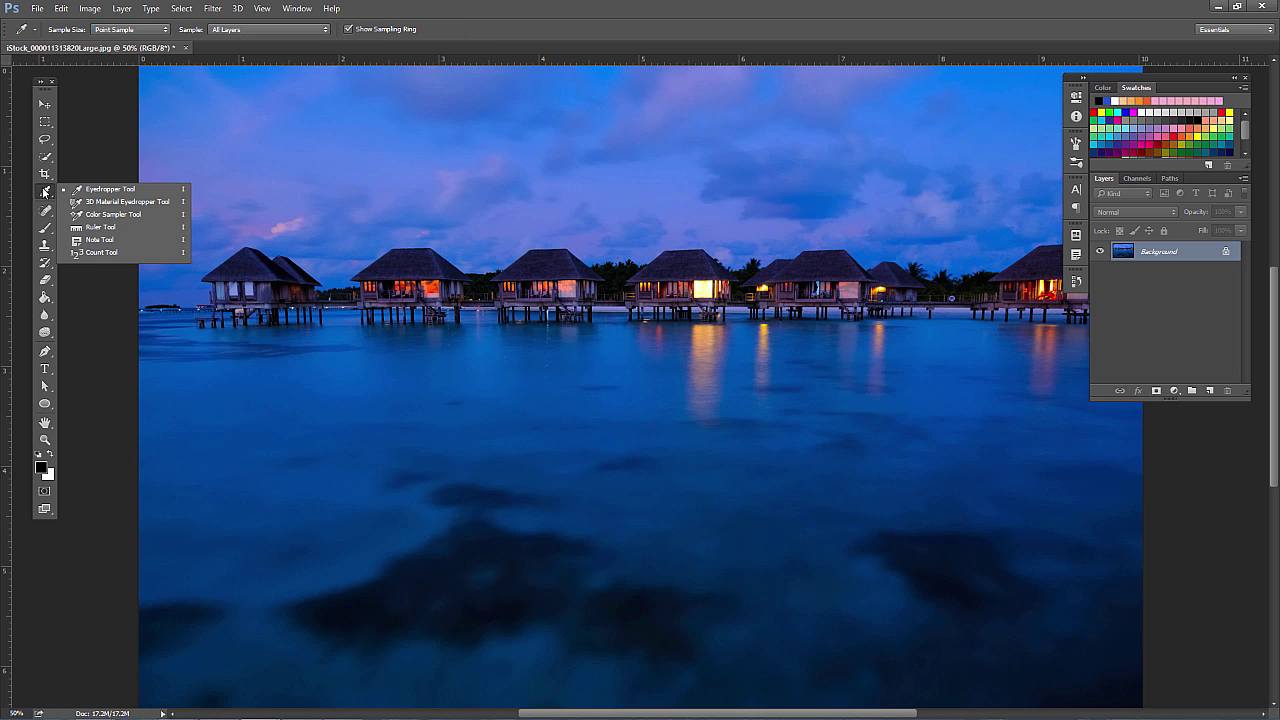
click(95, 189)
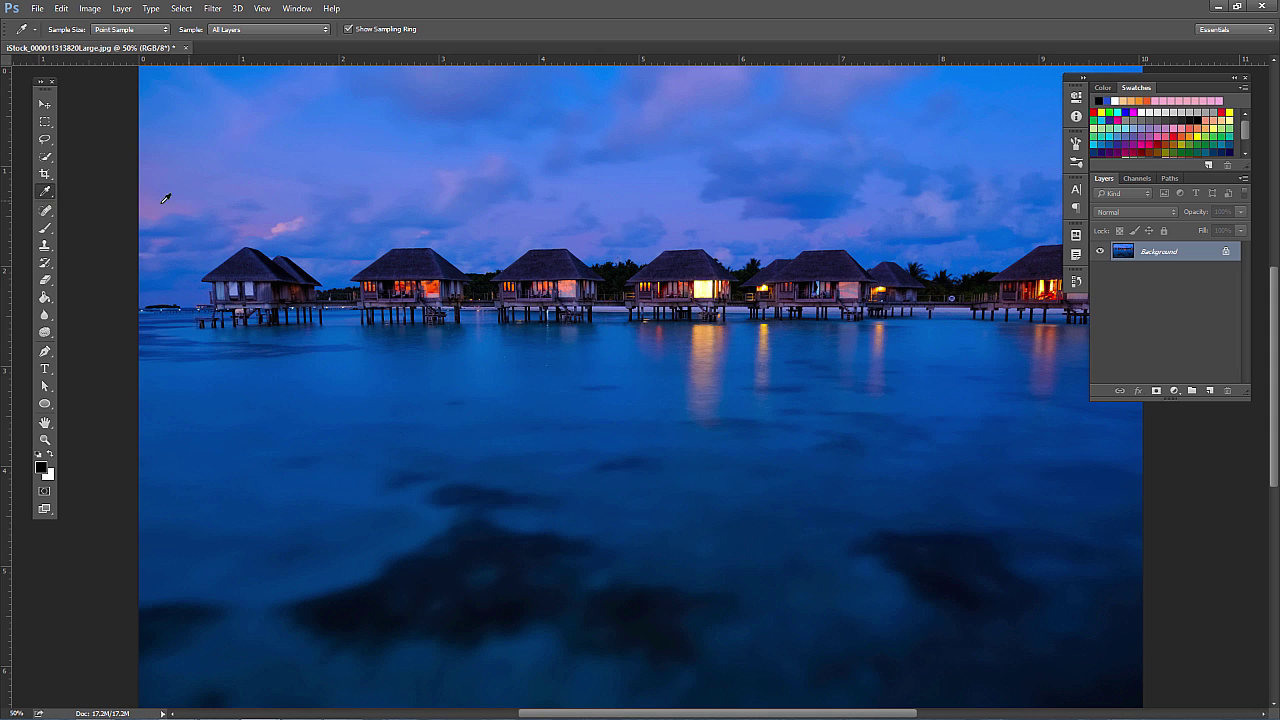
click(40, 119)
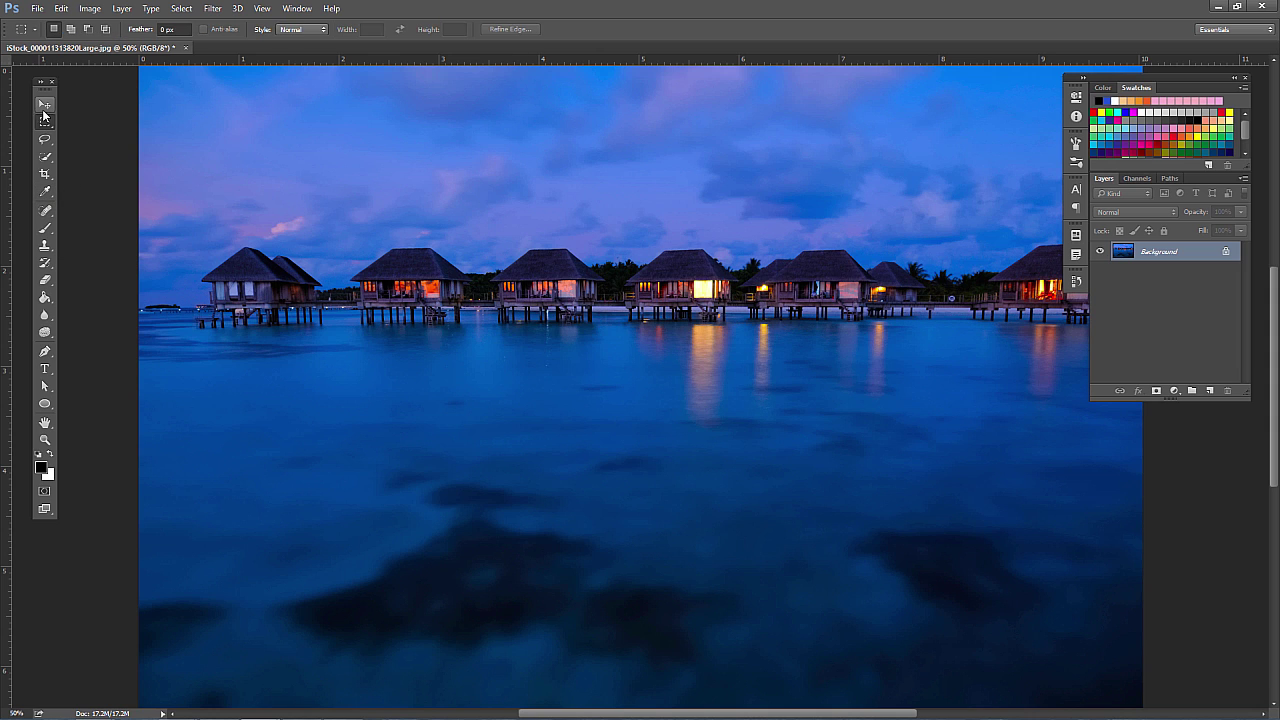
key(v)
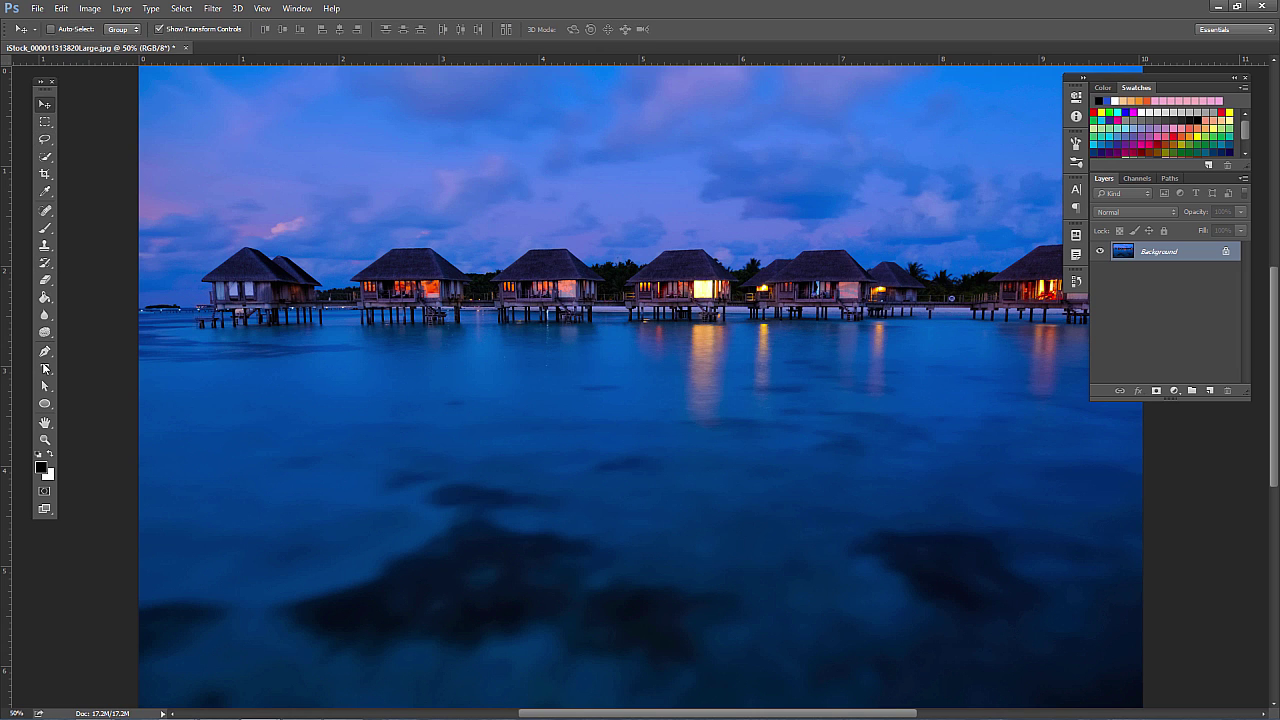